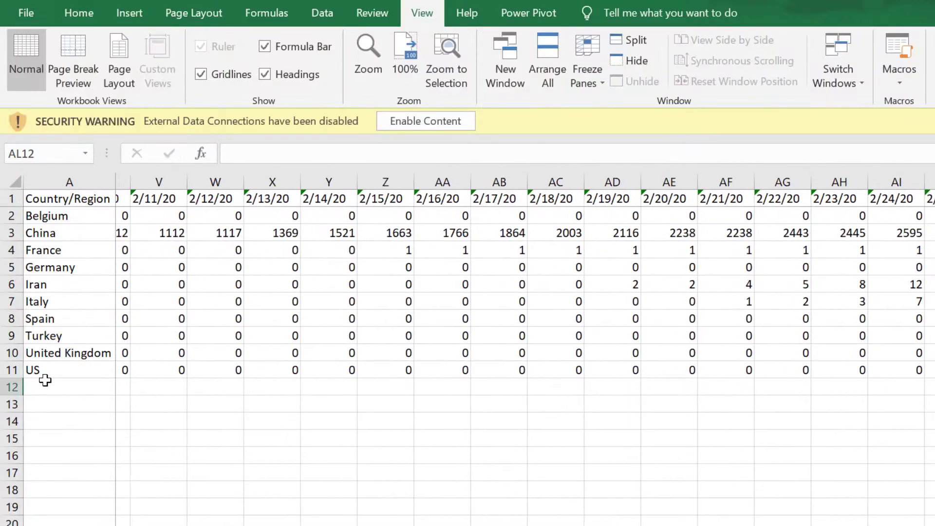
- Examine the death counts per country across the date columns, in both the plain table and the finished heatmap
key(Right)
key(Right)
key(Right)
key(Right)
key(Right)
key(Right)
key(Right)
key(Right)
key(Right)
key(Right)
key(Right)
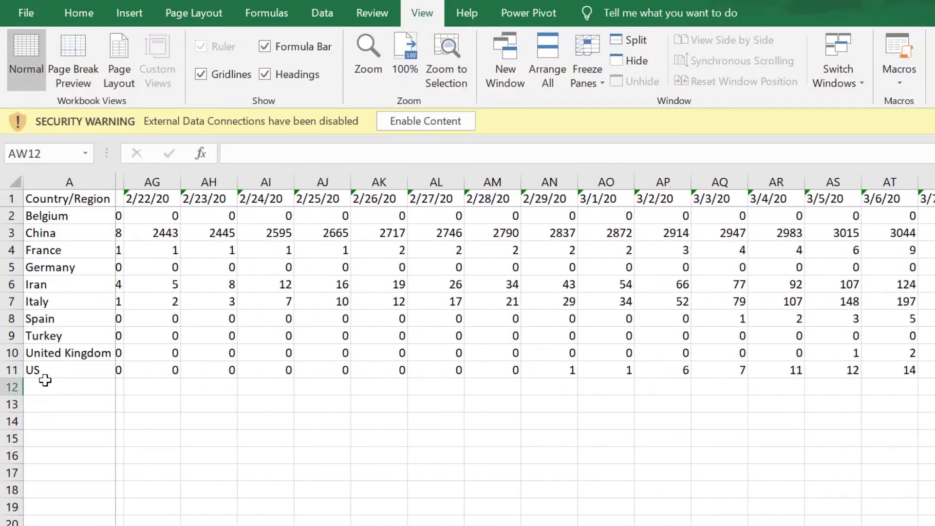
key(Right)
key(Right)
key(Right)
key(Right)
key(Right)
key(Right)
key(Right)
key(Right)
key(Right)
key(Right)
key(Right)
key(Right)
key(Right)
key(Right)
key(Right)
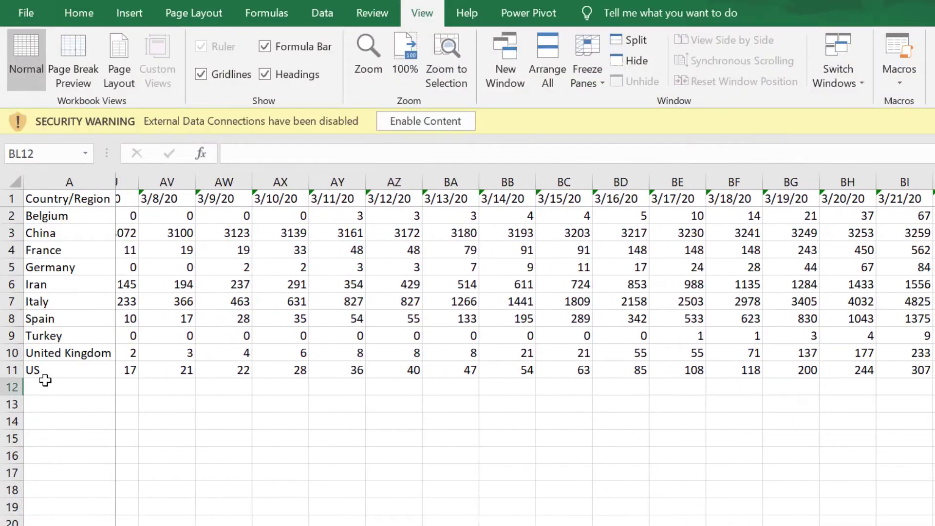
key(Right)
key(Right)
key(Right)
key(Right)
key(Right)
key(Right)
key(Right)
key(Right)
key(Right)
key(Right)
key(Right)
key(Right)
key(Right)
key(Right)
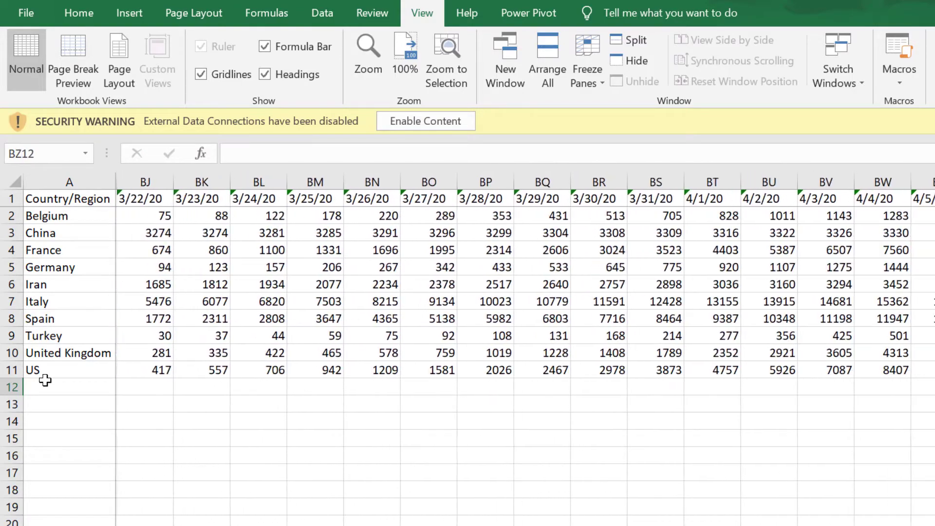
key(Right)
key(Right)
key(Right)
key(Right)
key(Right)
key(Right)
key(Right)
key(Right)
key(Right)
key(Right)
key(Right)
key(Right)
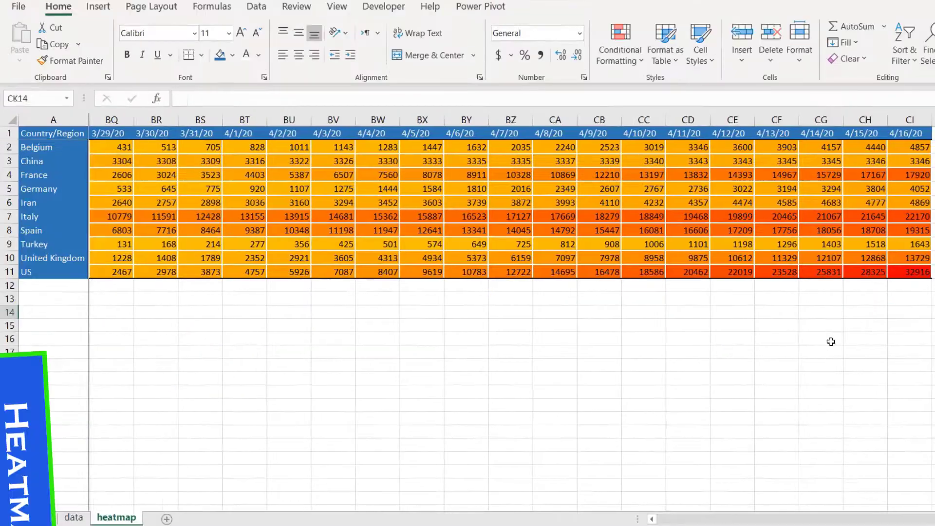
key(Right)
key(Right)
key(Right)
key(Right)
key(Right)
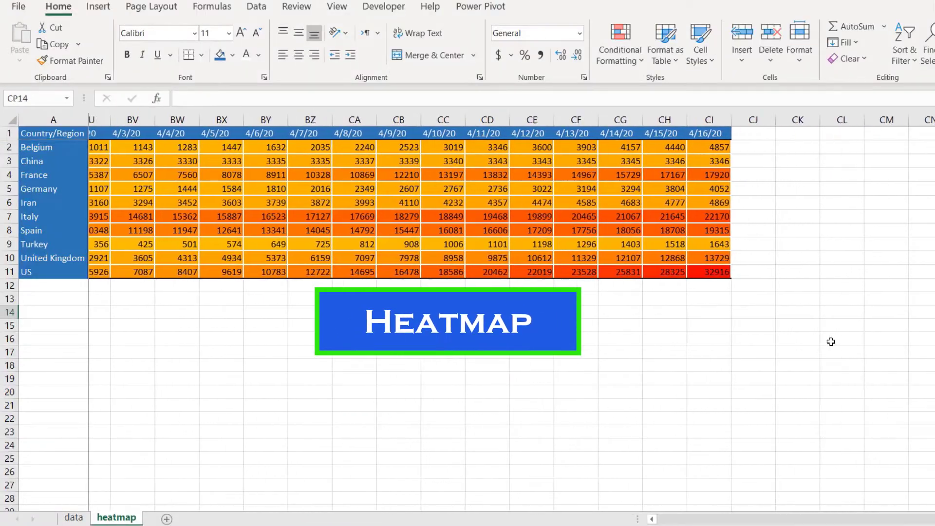
key(Right)
key(Right)
key(Right)
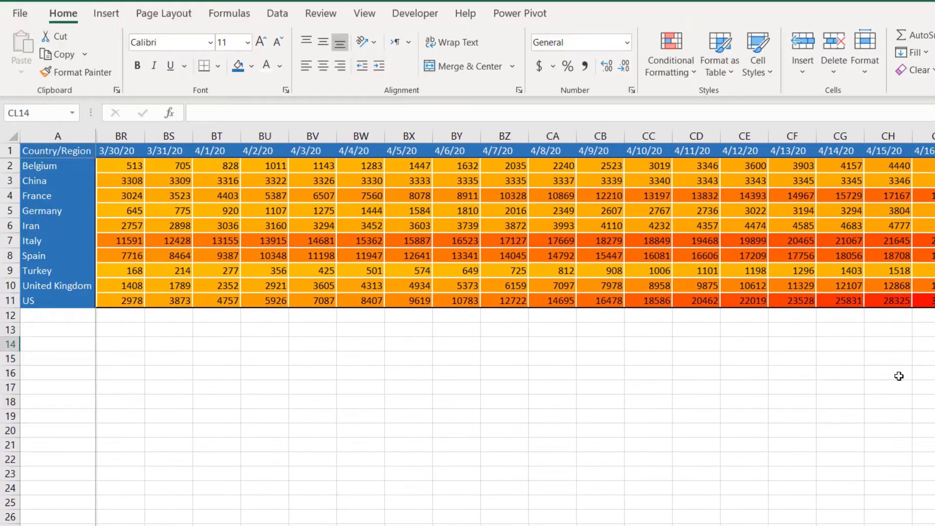
scroll(899, 375, right, 5)
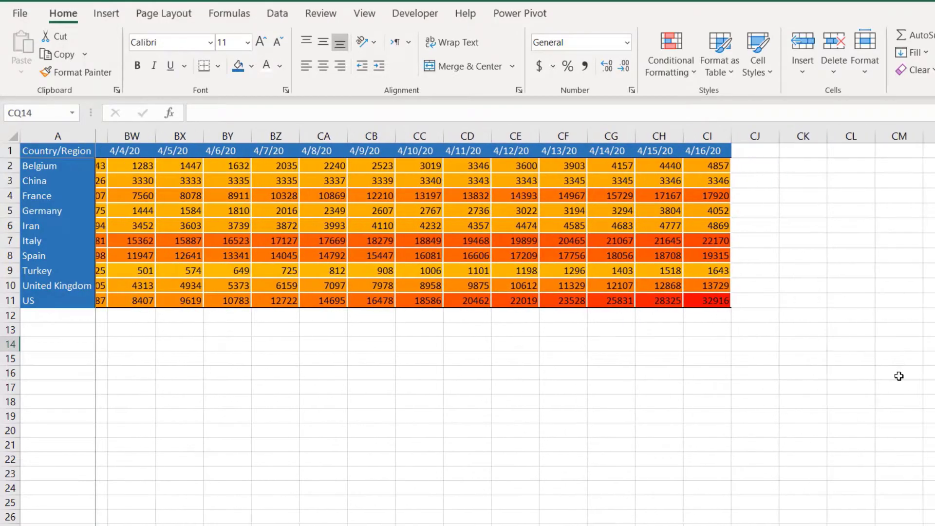
scroll(899, 376, right, 2)
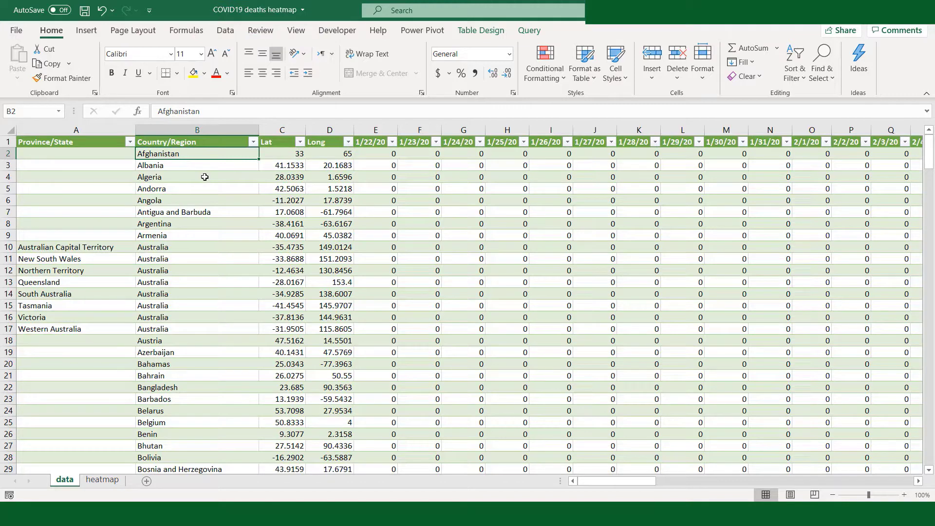
- Review the date columns of the data sheet from 1/22/20 to 4/16/20, then open the heatmap sheet
click(378, 154)
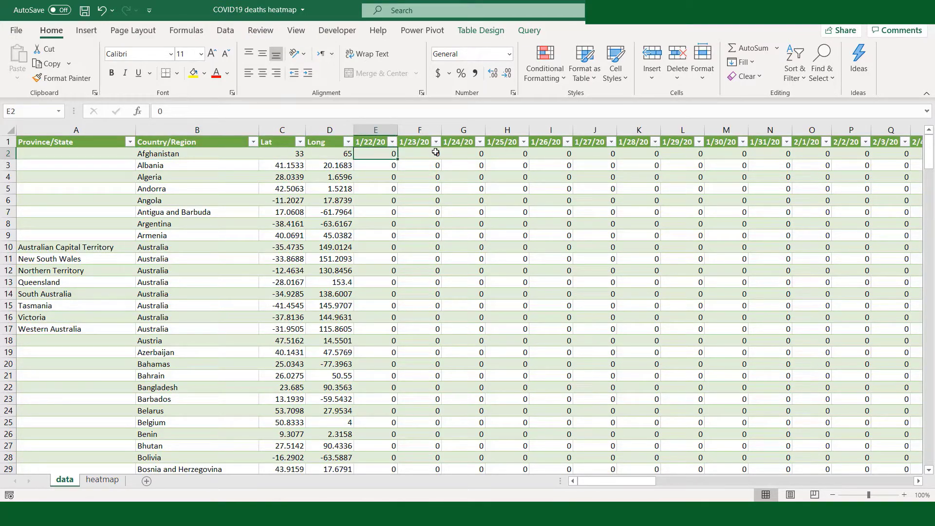
key(Right)
key(Right)
key(Right)
key(Right)
key(Right)
key(Right)
key(Right)
key(Right)
key(Right)
key(Right)
key(Right)
key(Right)
key(Right)
key(Right)
key(Right)
key(Right)
key(Right)
key(Right)
key(Right)
key(Right)
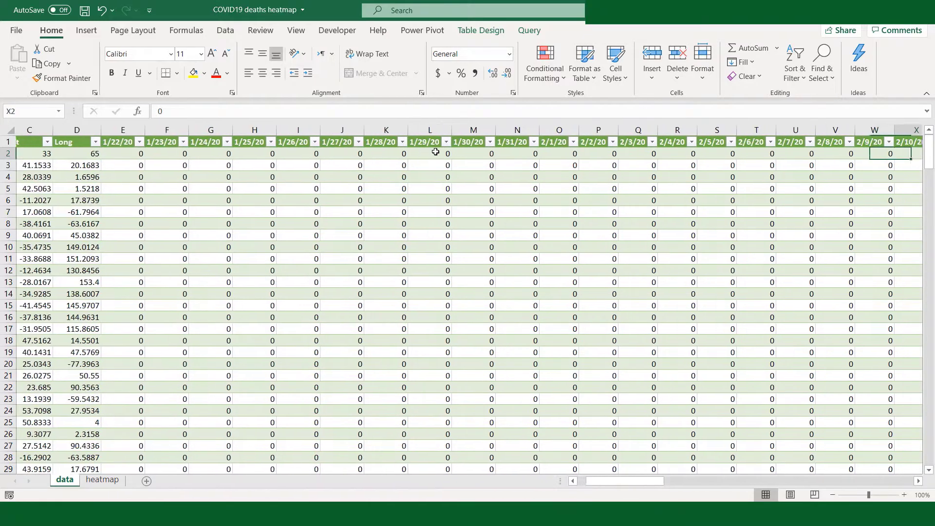
key(Right)
key(Right)
key(Right)
key(Right)
key(Right)
key(Right)
key(Right)
key(Right)
key(Right)
key(Right)
key(Right)
key(Right)
key(Right)
key(Right)
key(Right)
key(Right)
key(Right)
key(Right)
key(Right)
key(Right)
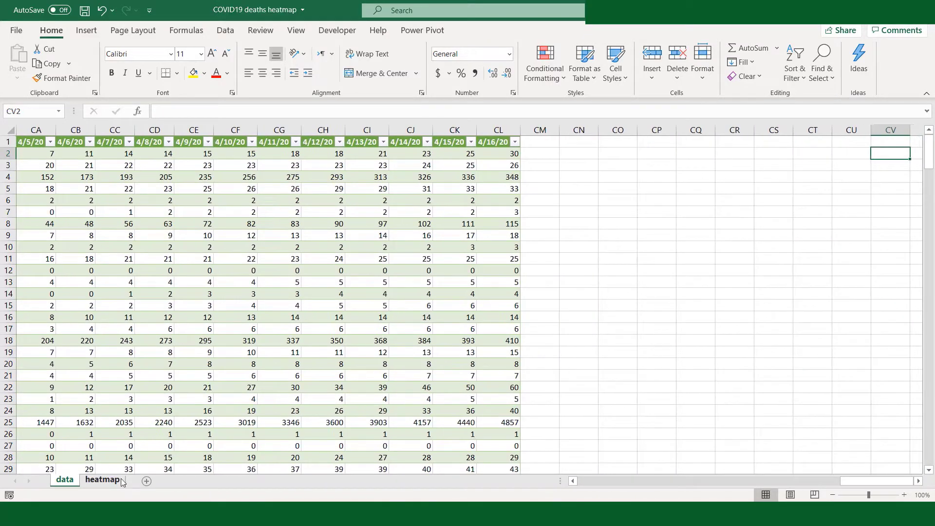
click(103, 481)
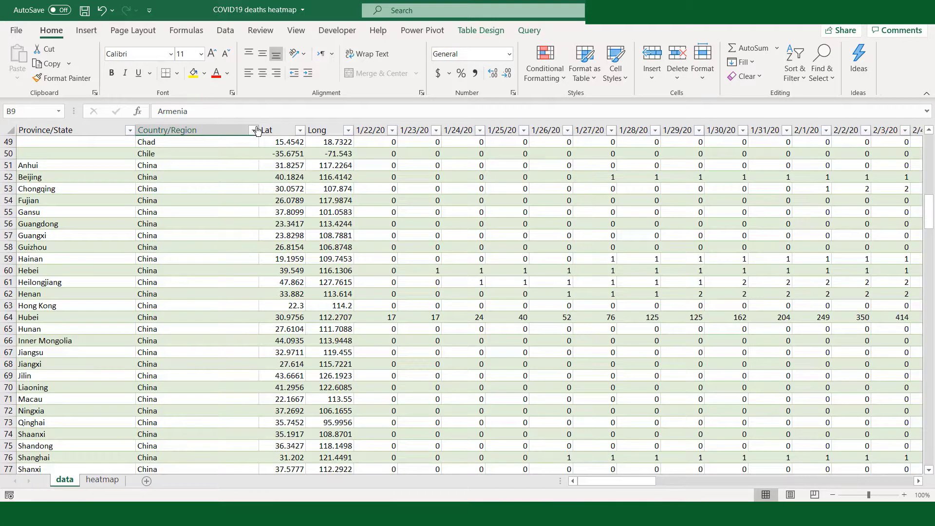
- Filter the data sheet's Country/Region column to China only and select the empty cell below the 1/22/20 values
click(255, 131)
click(146, 258)
scroll(166, 290, down, 10)
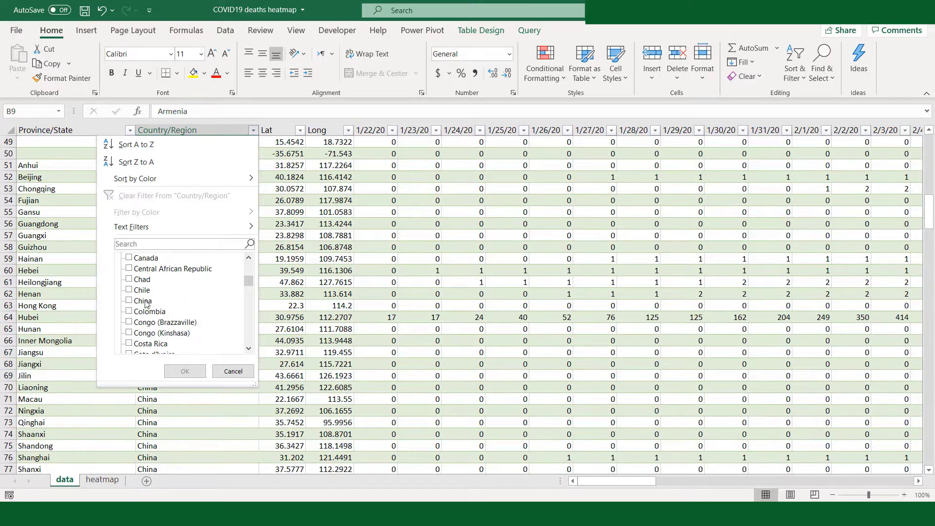
click(146, 303)
click(184, 370)
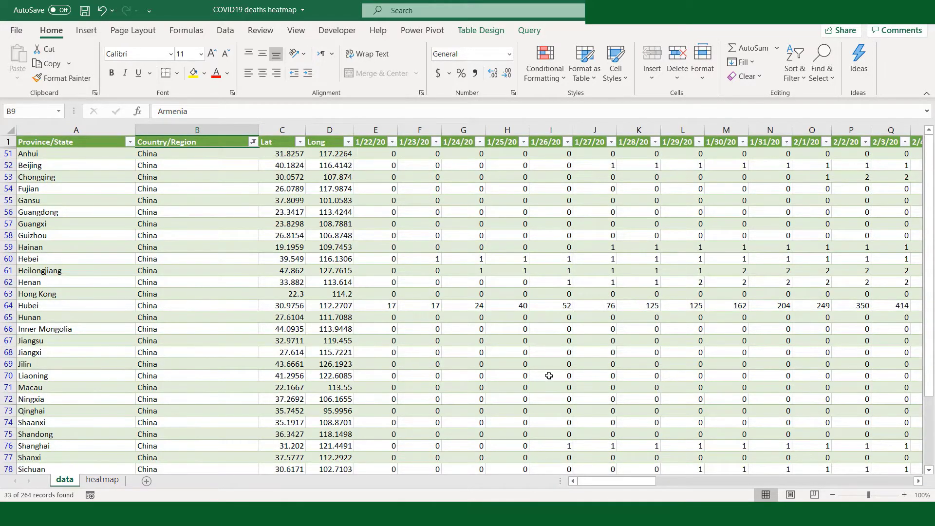
scroll(549, 375, down, 5)
click(375, 352)
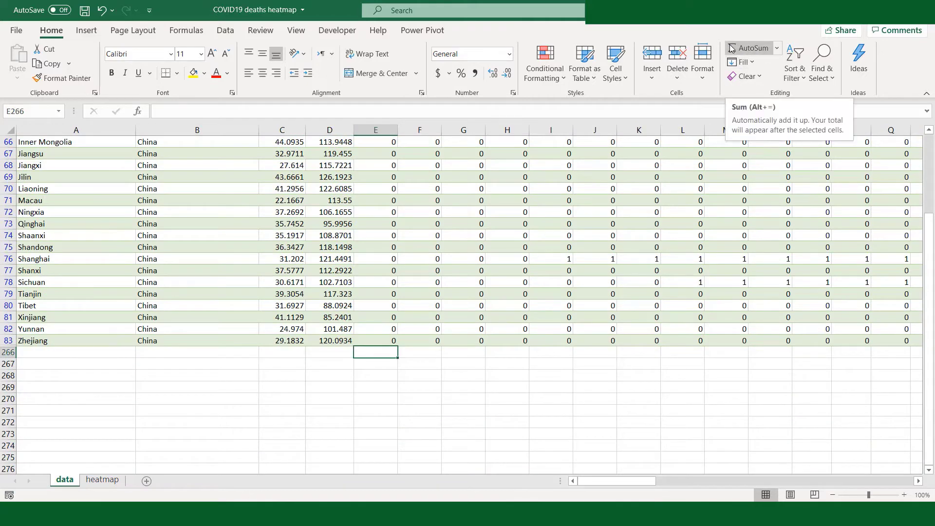
- Freeze the header row and the country column of the heatmap sheet at cell B2
click(116, 481)
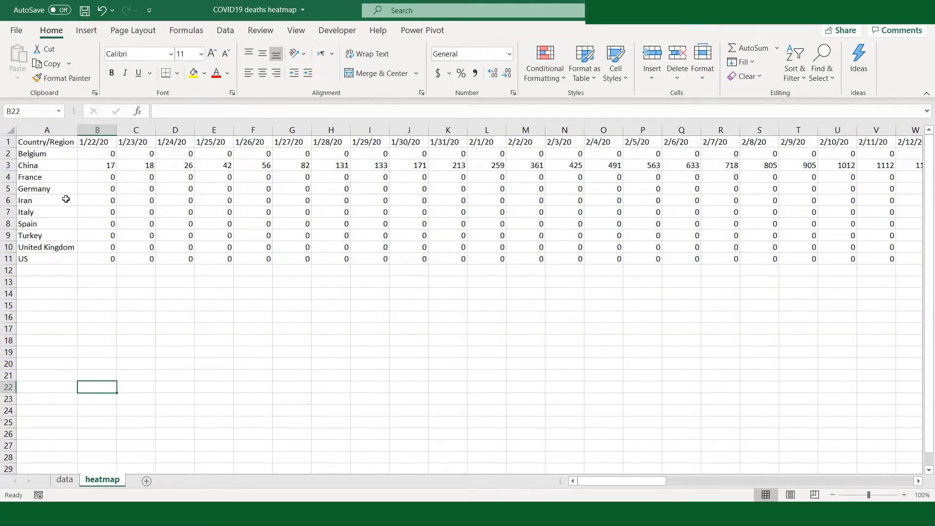
click(100, 156)
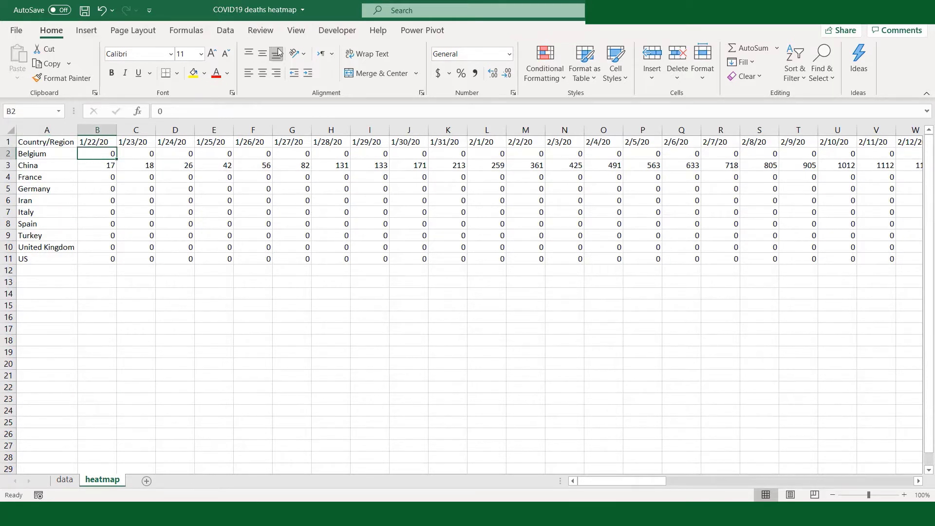
click(297, 34)
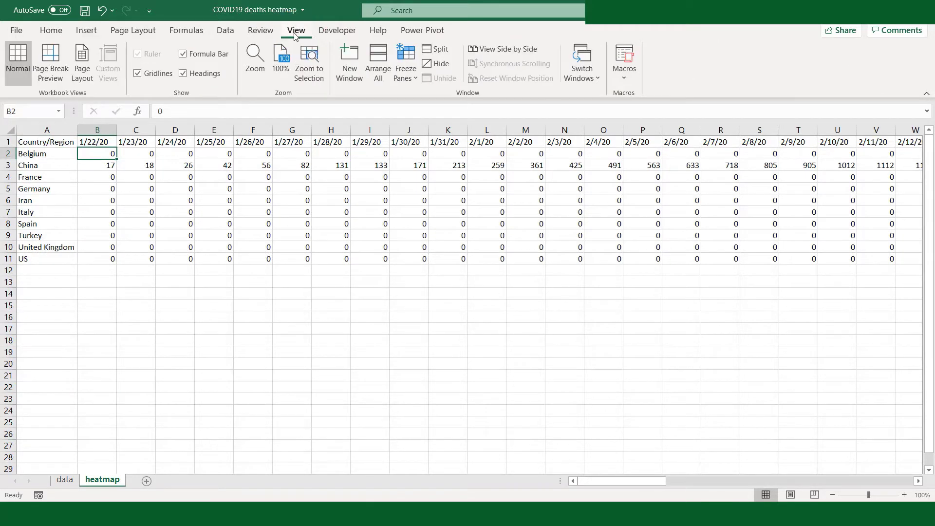
click(406, 66)
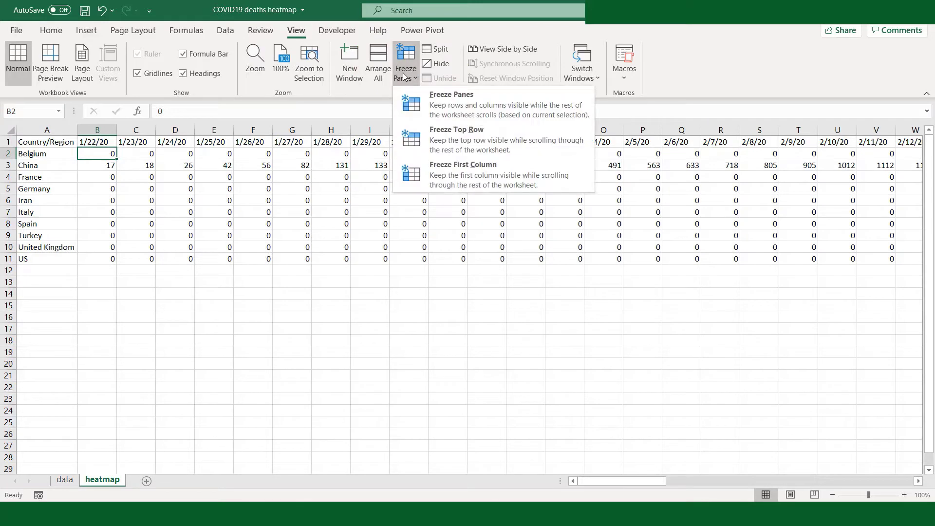
click(454, 104)
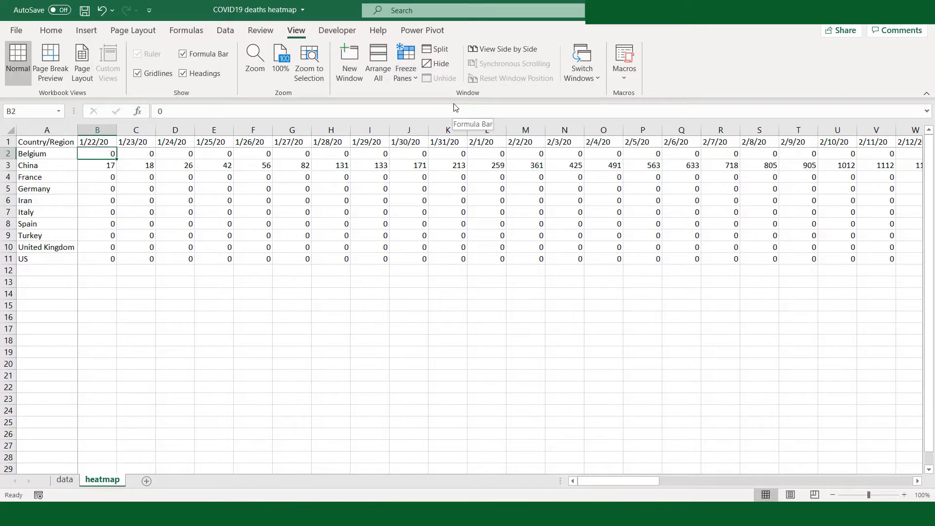
- Check the frozen header row and country column while moving across the dates, and return to the first column
key(Right)
key(Right)
key(Right)
key(Right)
key(Right)
key(Right)
key(Right)
key(Right)
key(Right)
key(Right)
key(Right)
key(Right)
key(Right)
key(Right)
key(Right)
key(Right)
key(Right)
key(Right)
key(Right)
key(Right)
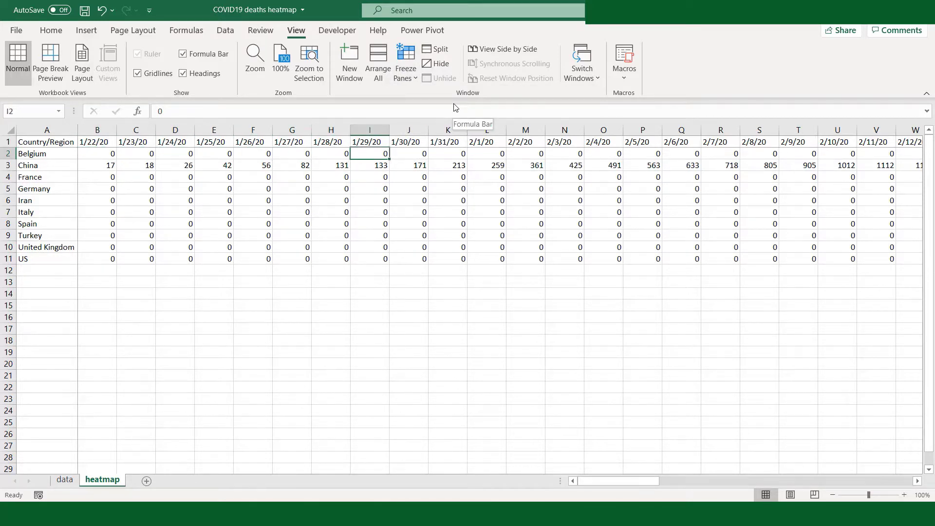
key(Right)
key(Right)
key(Right)
key(Right)
key(Right)
key(Right)
key(Right)
key(Right)
key(Right)
key(Right)
key(Right)
key(Right)
key(Right)
key(Right)
key(Right)
key(Right)
key(Right)
key(Right)
key(Right)
key(Right)
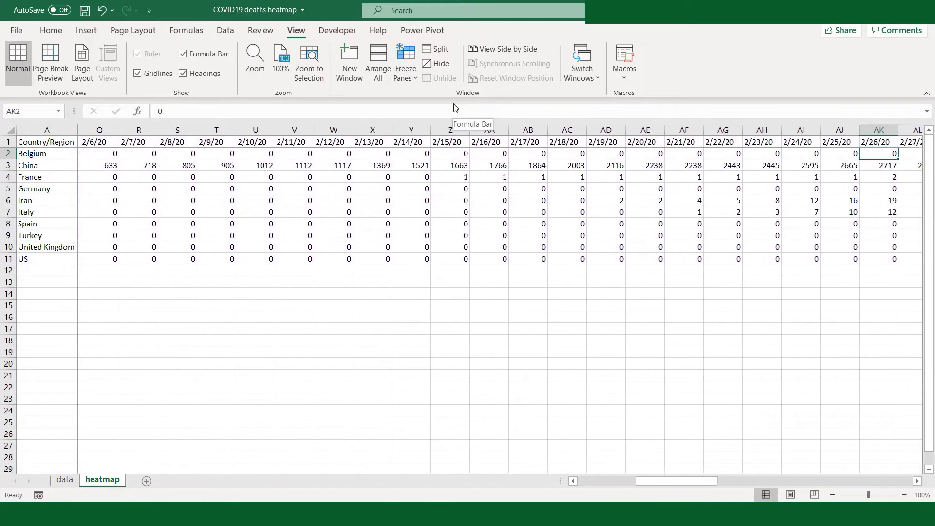
key(Home)
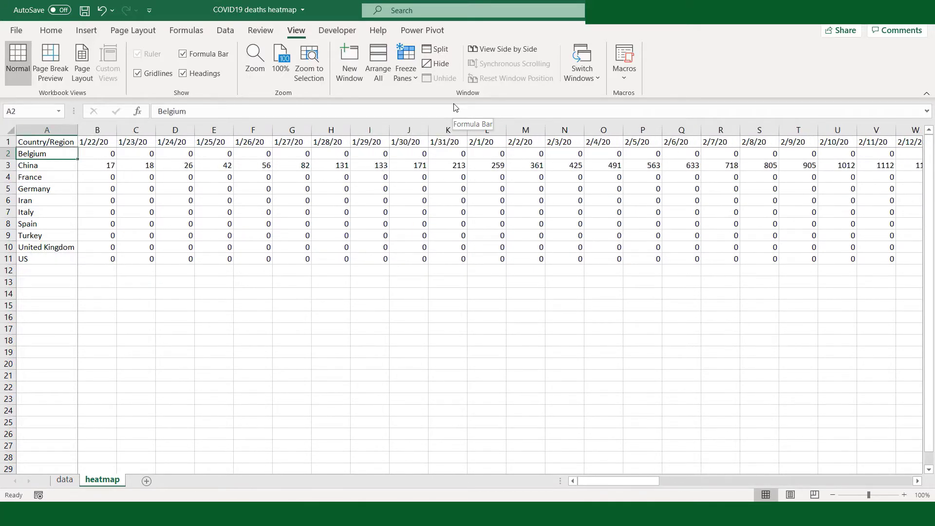
- Apply the Red - Yellow - Green Color Scale to all country values in B2:CI11 of the heatmap sheet
key(shift+Down)
key(shift+Down)
key(shift+Down)
key(shift+Down)
key(shift+Down)
key(shift+Down)
key(shift+Down)
key(shift+Down)
key(shift+Down)
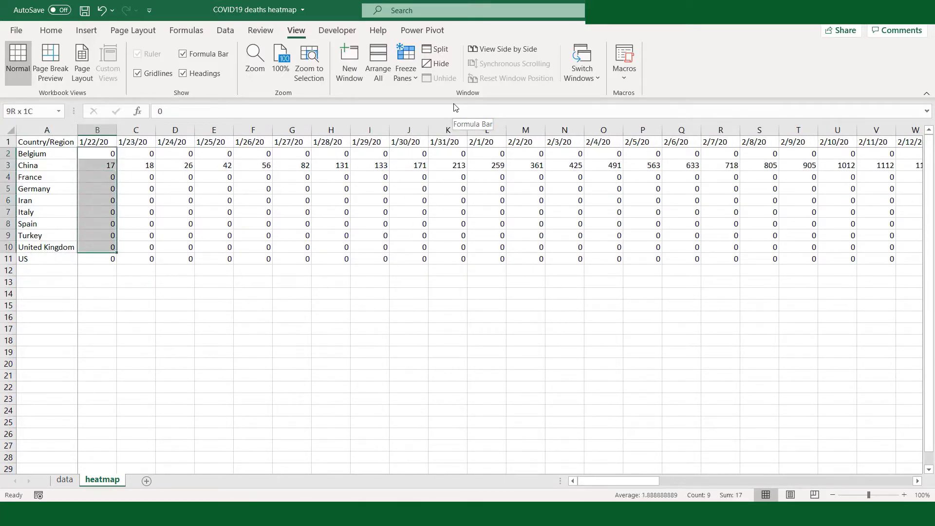
key(shift+Right)
key(shift+Right)
key(shift+Right)
key(shift+Right)
key(shift+Right)
key(shift+Right)
key(shift+Right)
key(shift+Right)
key(shift+Right)
key(shift+Right)
key(shift+Right)
key(shift+Right)
key(shift+Right)
key(shift+Right)
key(shift+Right)
key(shift+Right)
key(shift+Right)
key(shift+Right)
key(shift+Right)
key(shift+Right)
key(shift+Right)
key(shift+Right)
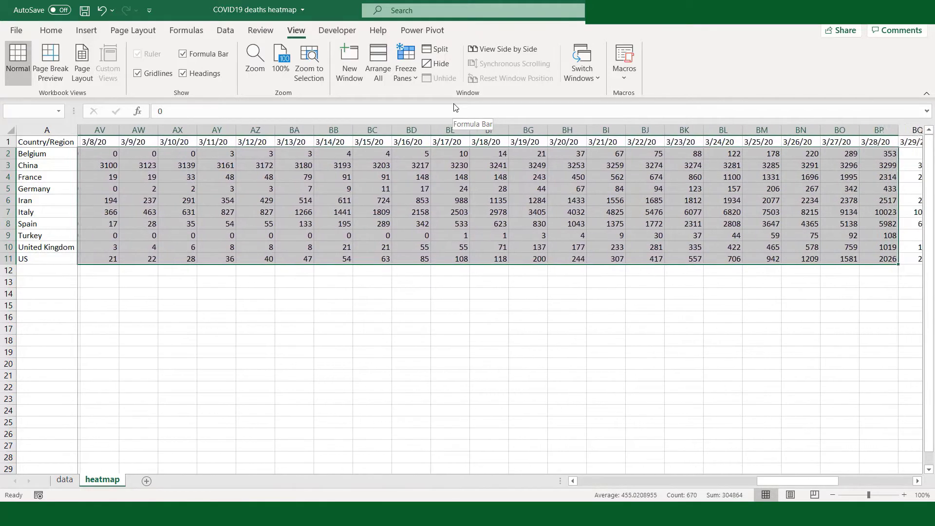
key(shift+Right)
key(shift+Right)
key(shift+Right)
key(shift+Right)
key(shift+Right)
key(shift+Right)
key(shift+Right)
key(shift+Right)
key(shift+Right)
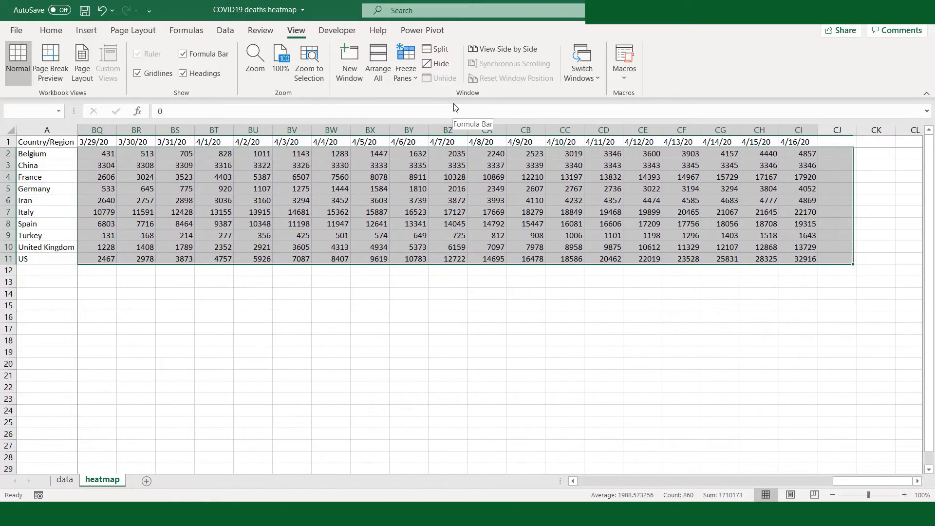
click(59, 9)
click(49, 33)
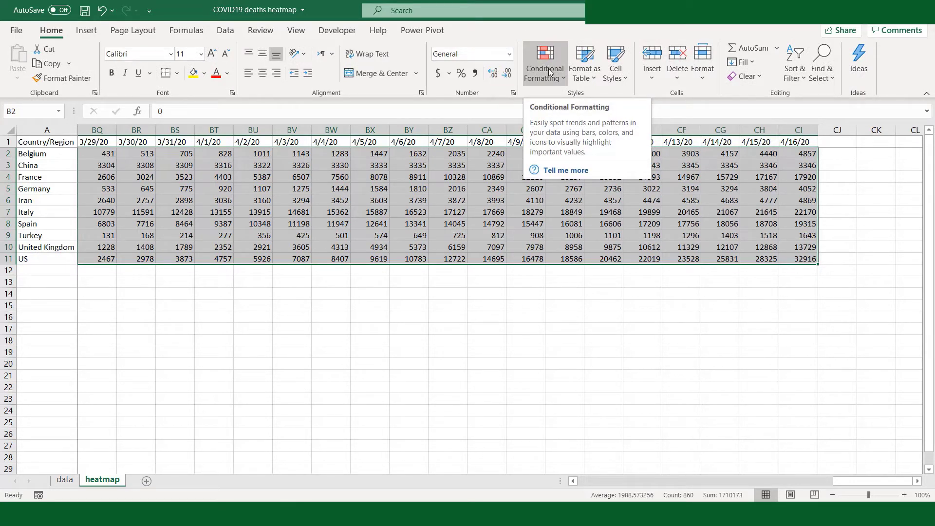
click(564, 82)
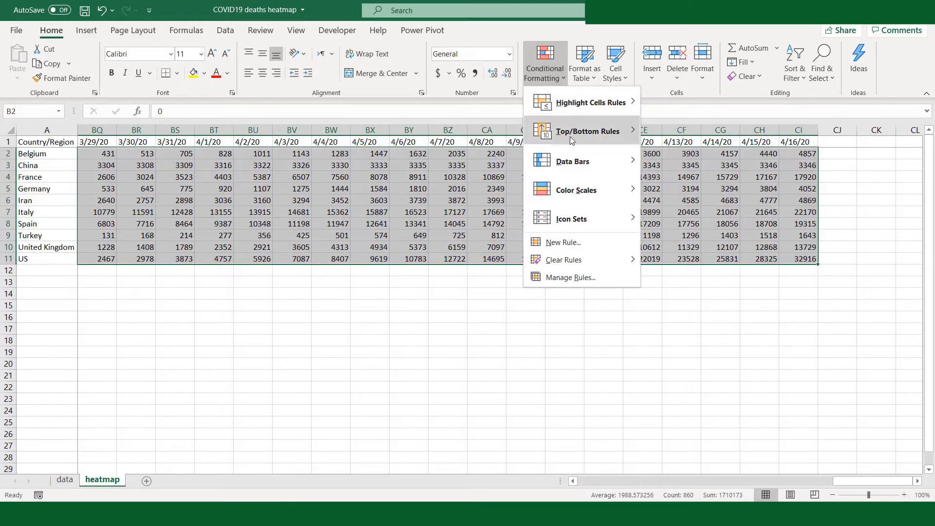
mouse_move(561, 189)
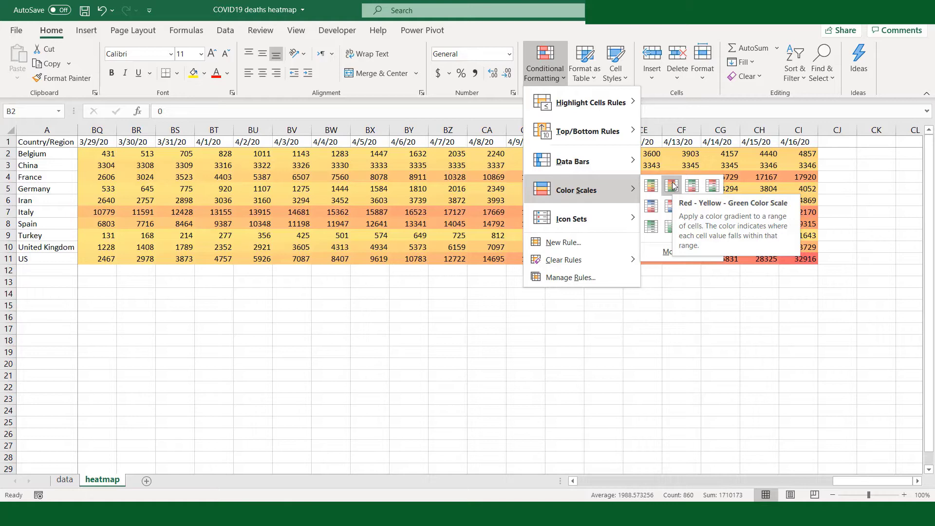
click(672, 186)
- Examine how the color scale shades the country values from the latest dates back to 1/22/20 and forward again
click(629, 190)
key(Left)
key(Left)
key(Left)
key(Left)
key(Left)
key(Left)
key(Left)
key(Left)
key(Left)
key(Left)
key(Left)
key(Left)
key(Left)
key(Left)
key(Left)
key(Left)
key(Left)
key(Left)
key(Left)
key(Left)
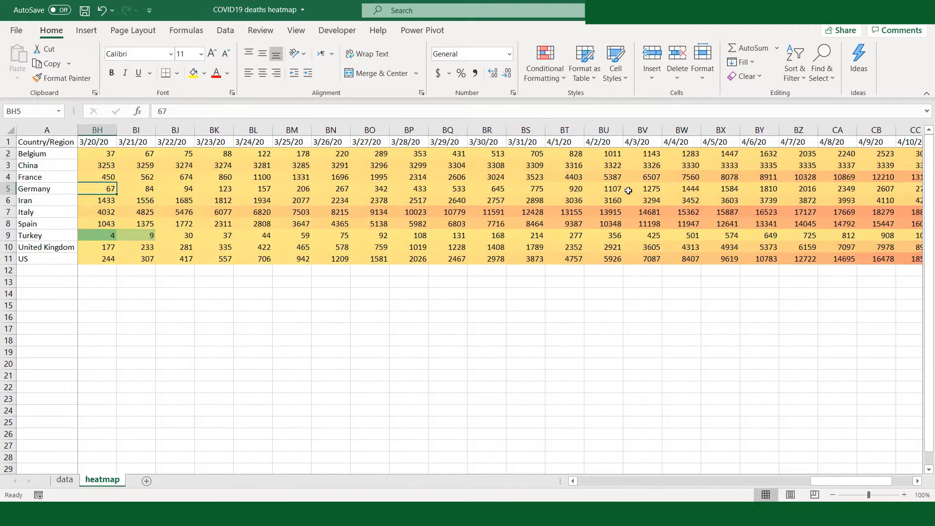
key(Left)
key(Left)
key(Left)
key(Left)
key(Left)
key(Left)
key(Left)
key(Left)
key(Left)
key(Left)
key(Left)
key(Left)
key(Left)
key(Left)
key(Left)
key(Left)
key(Left)
key(Left)
key(Left)
key(Left)
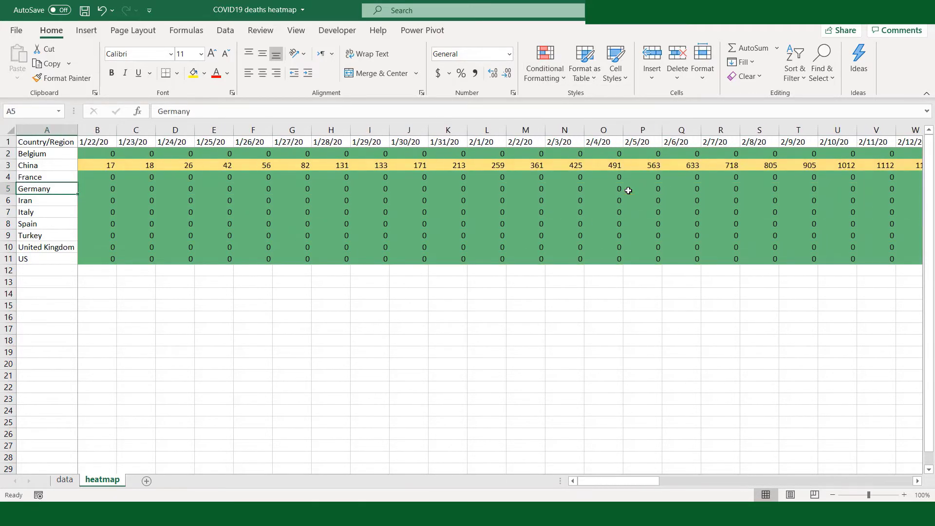
key(Up)
key(Up)
key(Up)
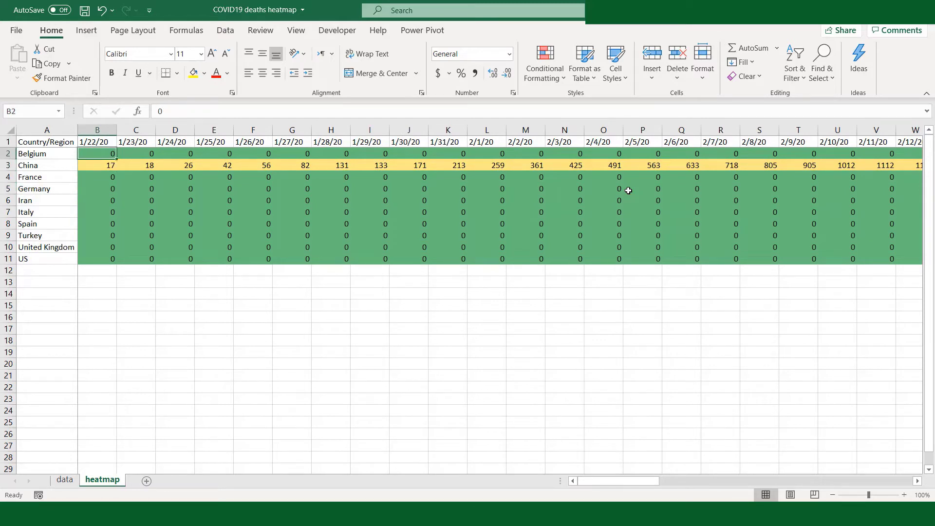
key(Down)
key(Down)
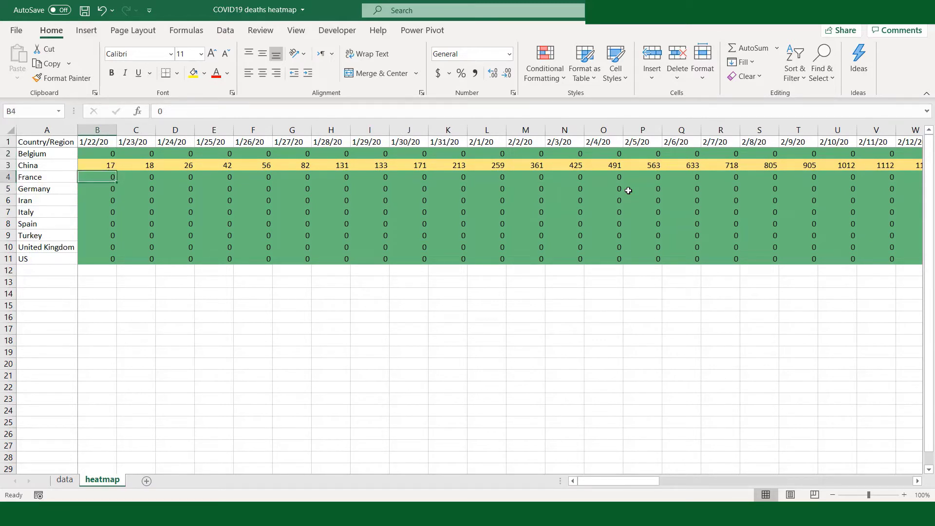
key(Right)
key(Right)
key(Right)
key(Right)
key(Right)
key(Right)
key(Right)
key(Right)
key(Right)
key(Right)
key(Right)
key(Right)
key(Right)
key(Right)
key(Right)
key(Right)
key(Right)
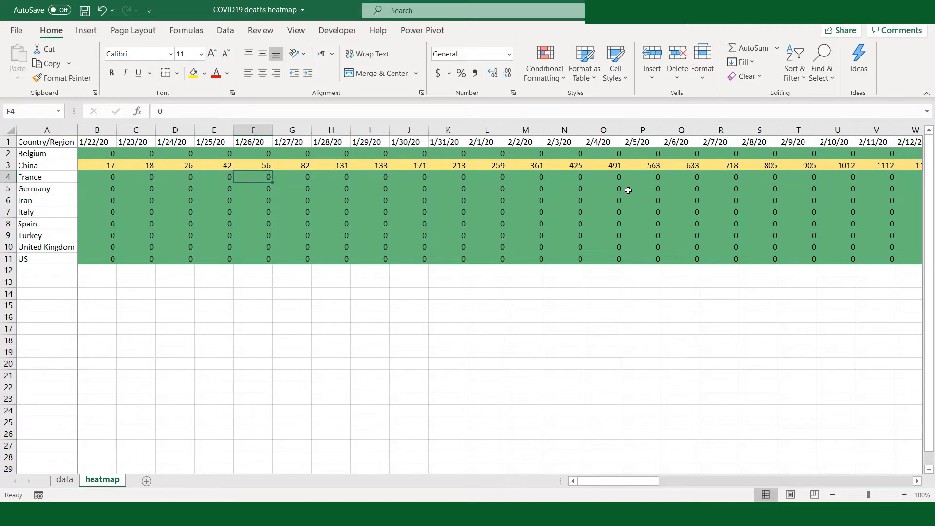
key(Right)
key(Right)
key(Right)
key(Right)
key(Right)
key(Right)
key(Right)
key(Right)
key(Right)
key(Right)
key(Right)
key(Right)
key(Right)
key(Right)
key(Right)
key(Right)
key(Right)
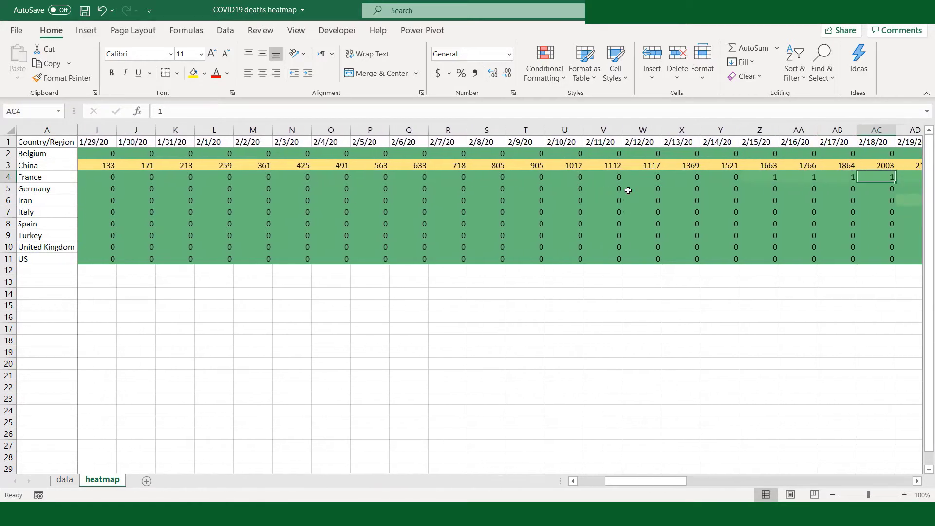
- Examine the color scale shading along the France row up to 4/16/20, and return to the 1/22/20 column
key(Right)
key(Right)
key(Right)
key(Right)
key(Right)
key(Right)
key(Right)
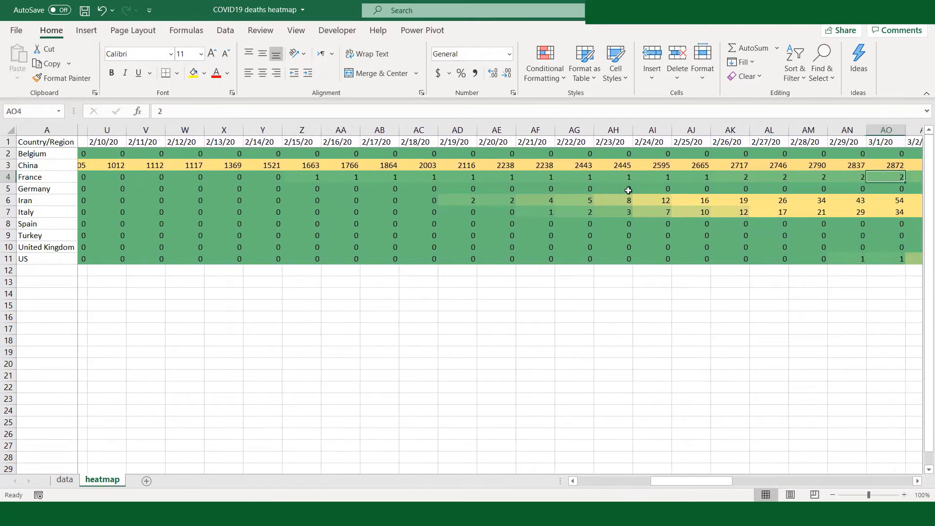
key(Right)
key(Right)
key(Right)
key(Right)
key(Right)
key(Right)
key(Right)
key(Right)
key(Right)
key(Right)
key(Right)
key(Right)
key(Right)
key(Right)
key(Right)
key(Right)
key(Right)
key(Right)
key(Right)
key(Right)
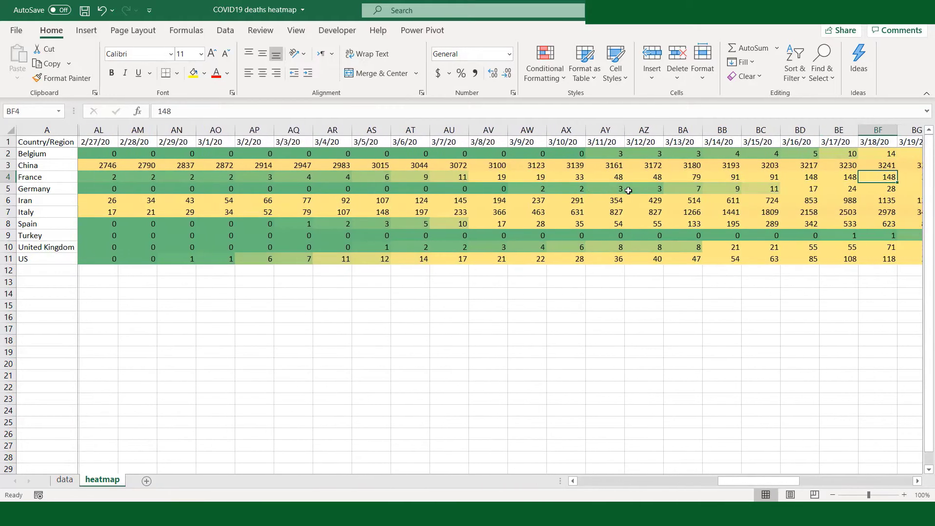
key(Right)
key(Right)
key(Right)
key(Right)
key(Right)
key(Right)
key(Right)
key(Right)
key(Right)
key(Right)
key(Right)
key(Right)
key(Right)
key(Right)
key(Right)
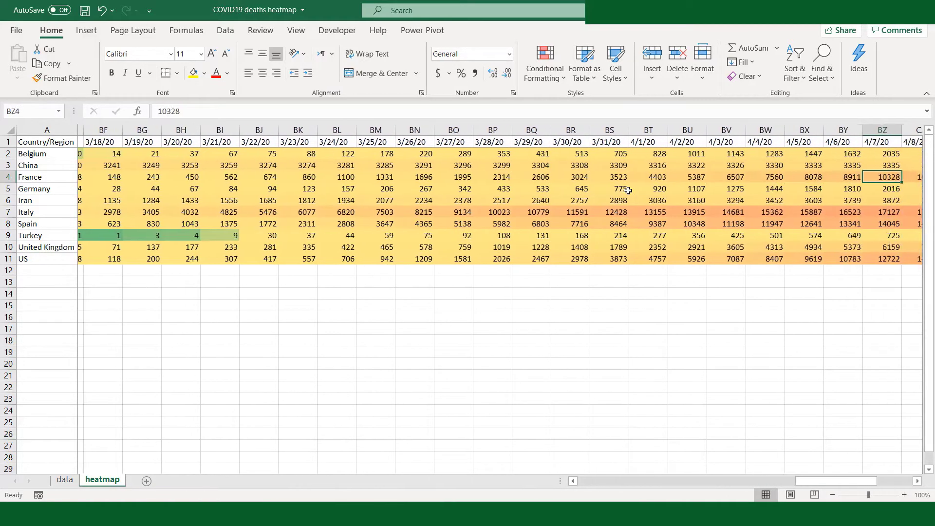
key(Right)
key(Right)
key(Right)
key(Right)
key(Right)
key(Right)
key(Right)
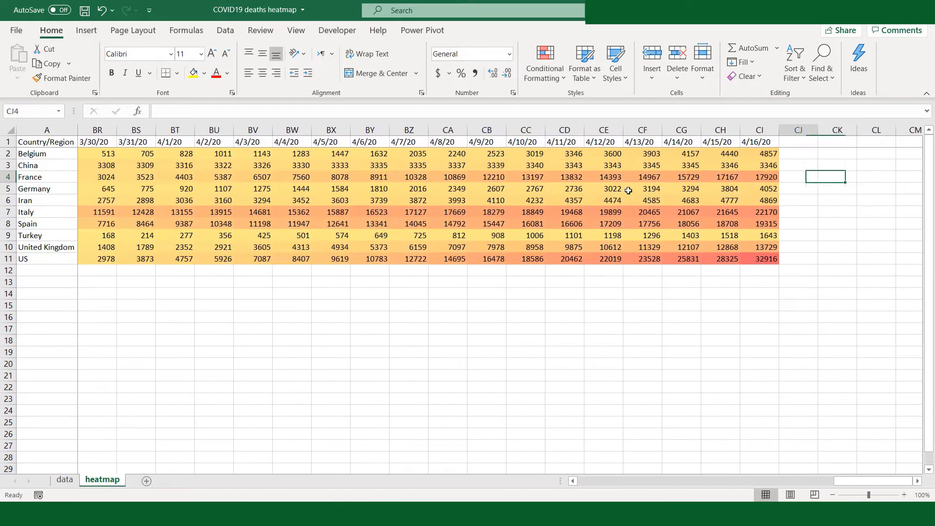
key(Left)
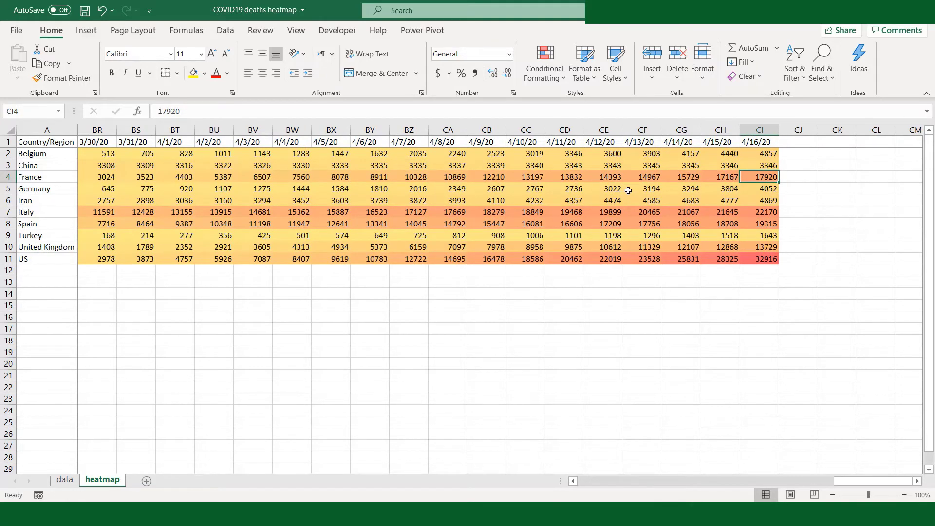
key(Home)
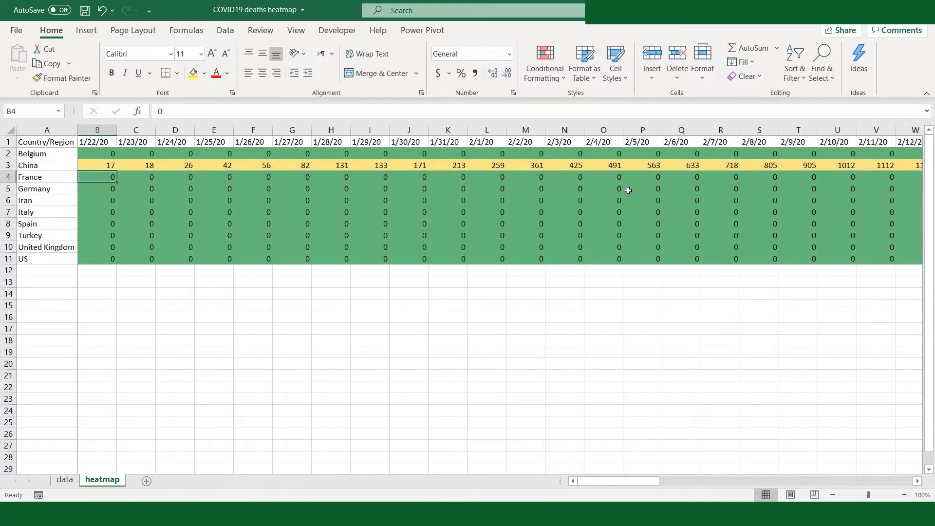
- Select all country values in B2:CI11 and open their Graded Color Scale rule for editing
key(Up)
key(Up)
key(shift+Down)
key(shift+Down)
key(shift+Down)
key(shift+Down)
key(shift+Down)
key(shift+Down)
key(shift+Down)
key(shift+Down)
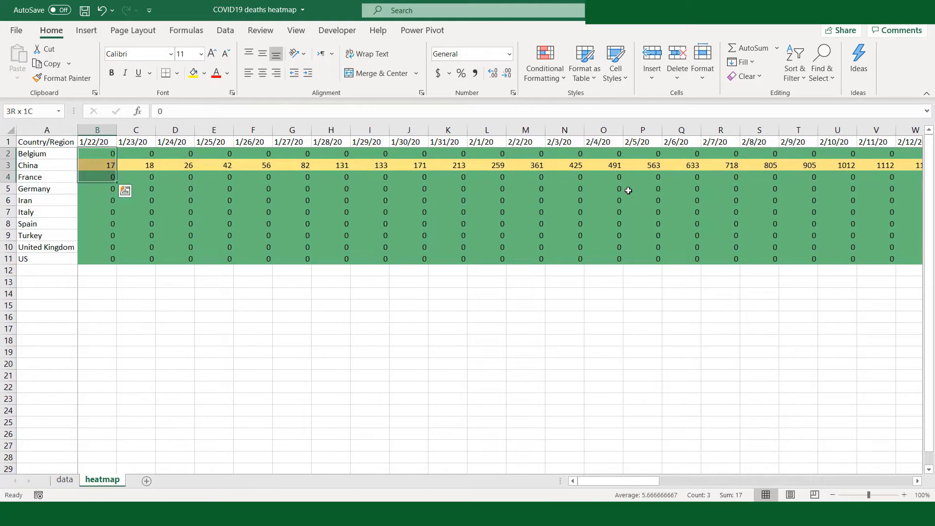
key(shift+Down)
key(shift+Right)
key(ctrl+shift+Right)
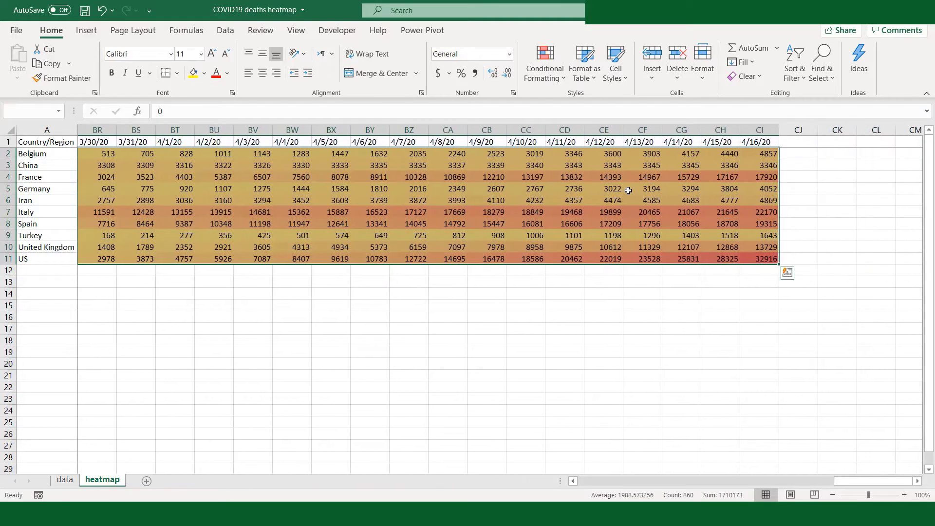
click(562, 79)
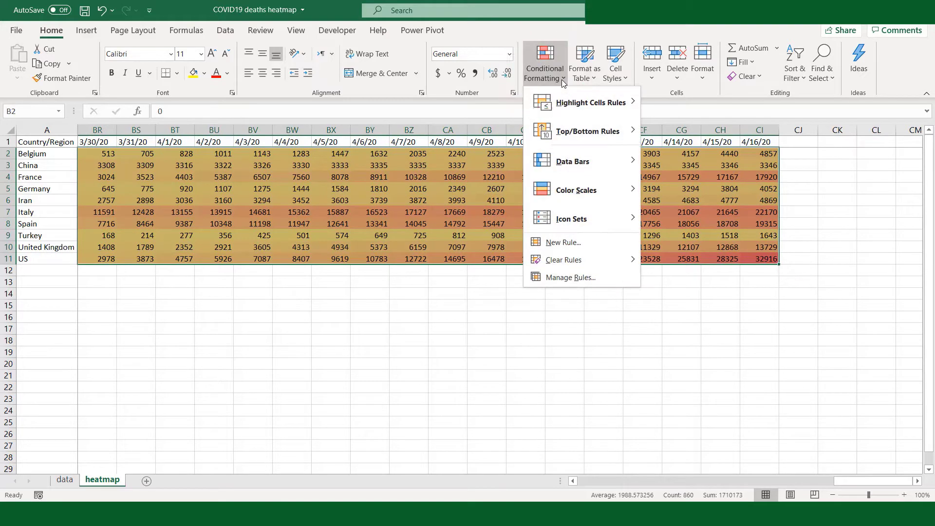
click(558, 278)
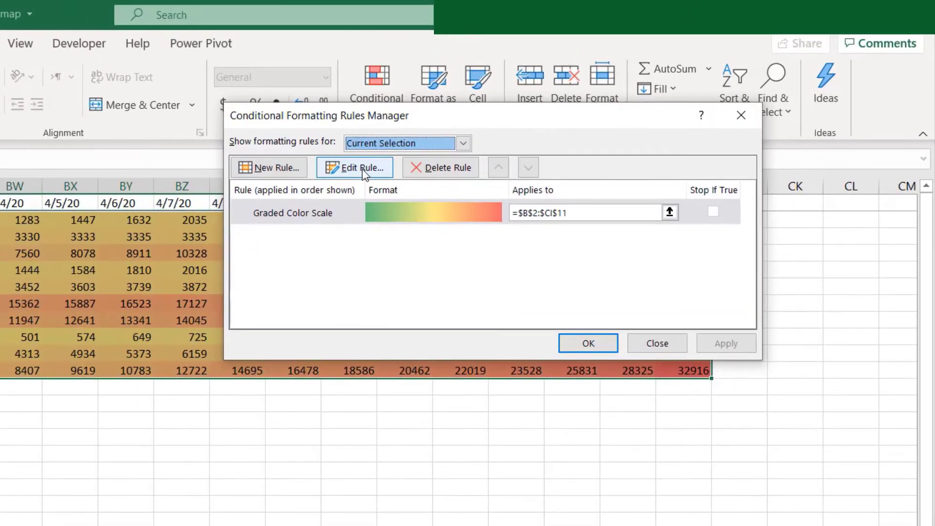
click(362, 168)
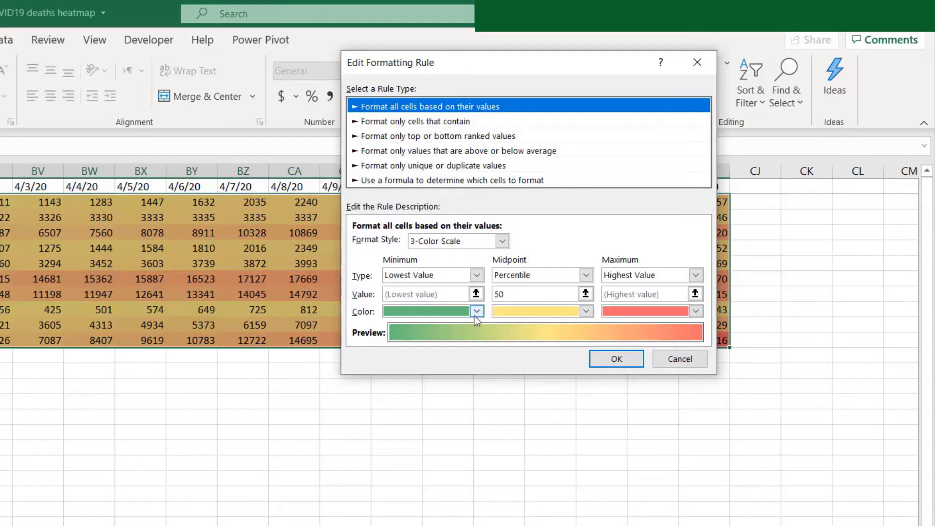
- Set the 3-Color Scale's minimum to standard yellow, midpoint to standard orange and maximum to standard red, and apply the rule
click(476, 311)
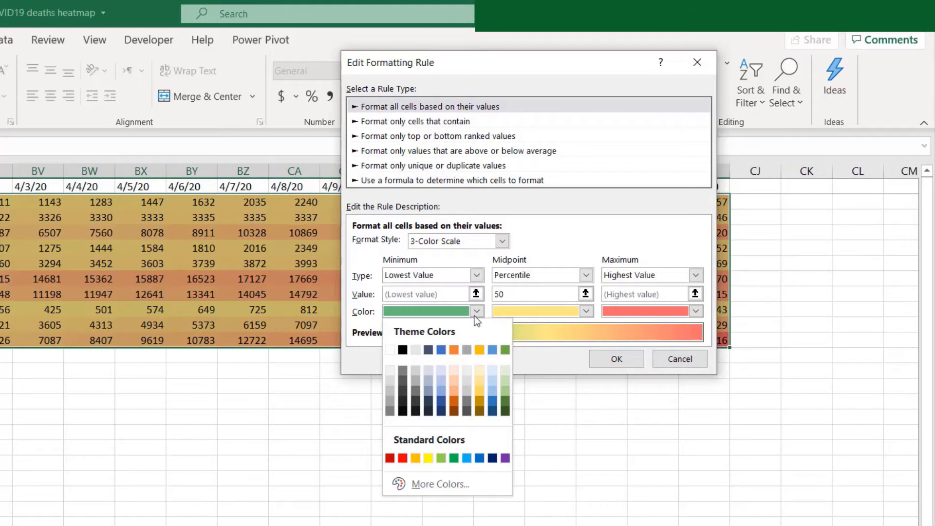
click(428, 458)
click(587, 312)
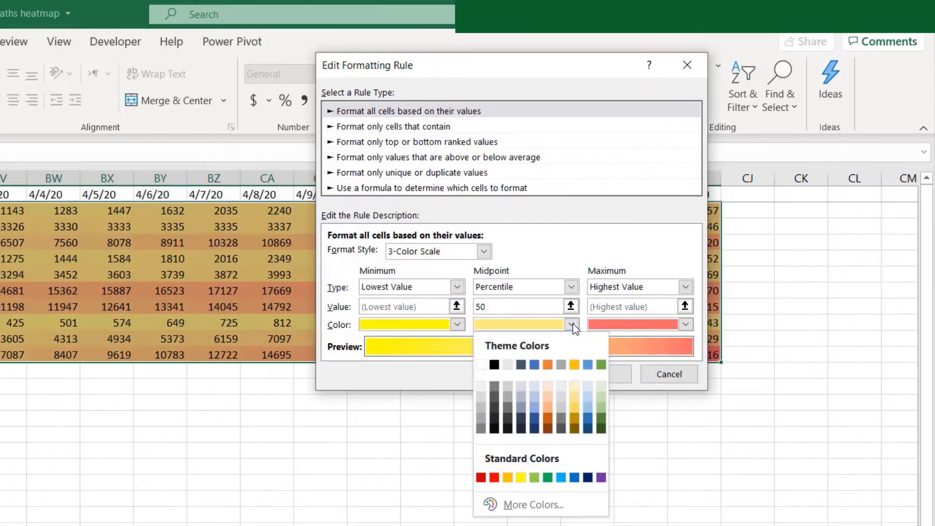
click(507, 477)
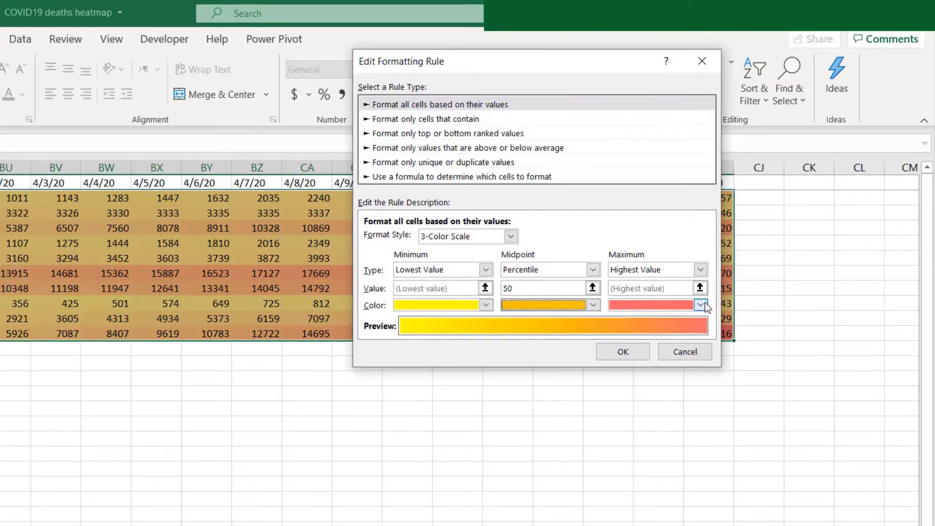
click(701, 305)
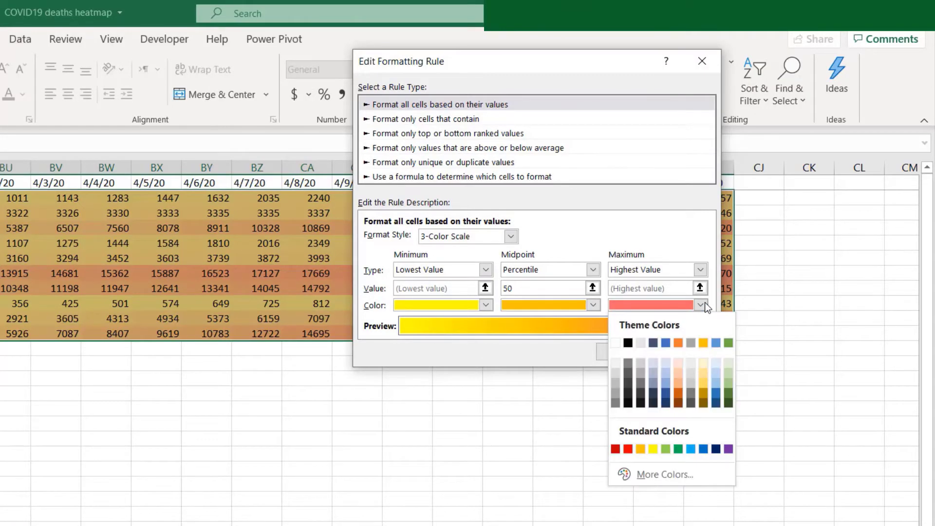
click(628, 449)
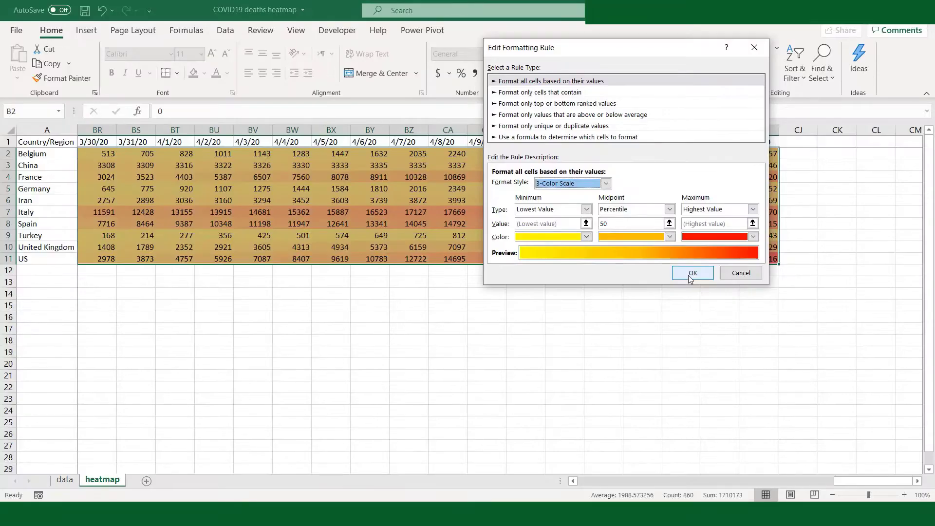
click(691, 273)
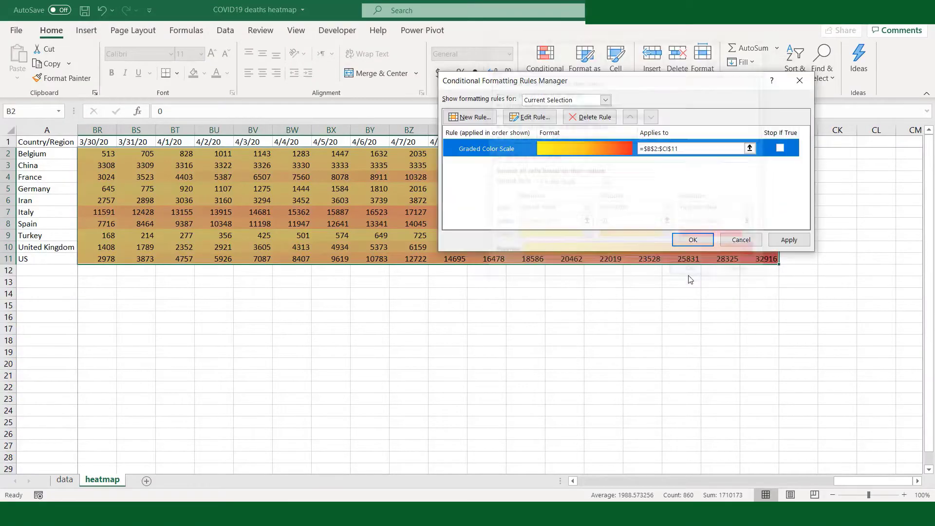
click(787, 244)
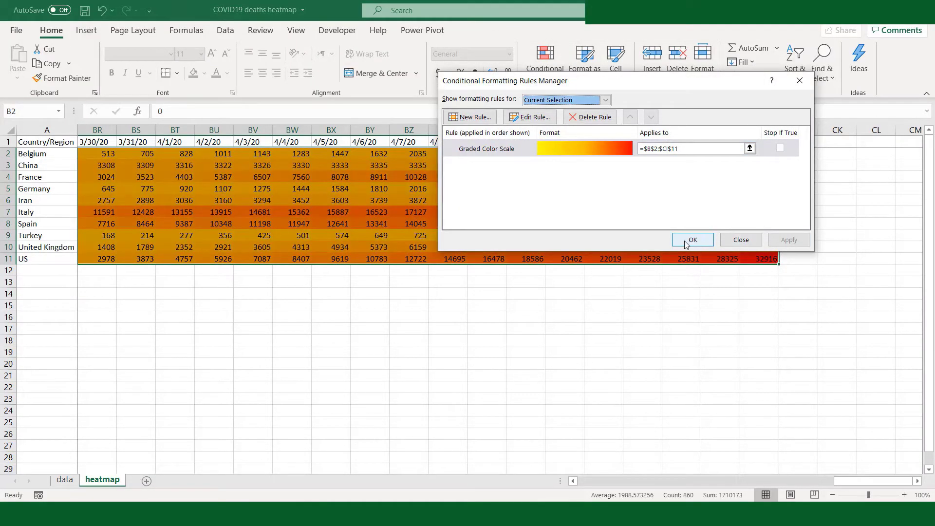
click(693, 240)
- Examine the yellow-orange-red shading of the heatmap from 4/11/20 back to 3/28/20
click(570, 281)
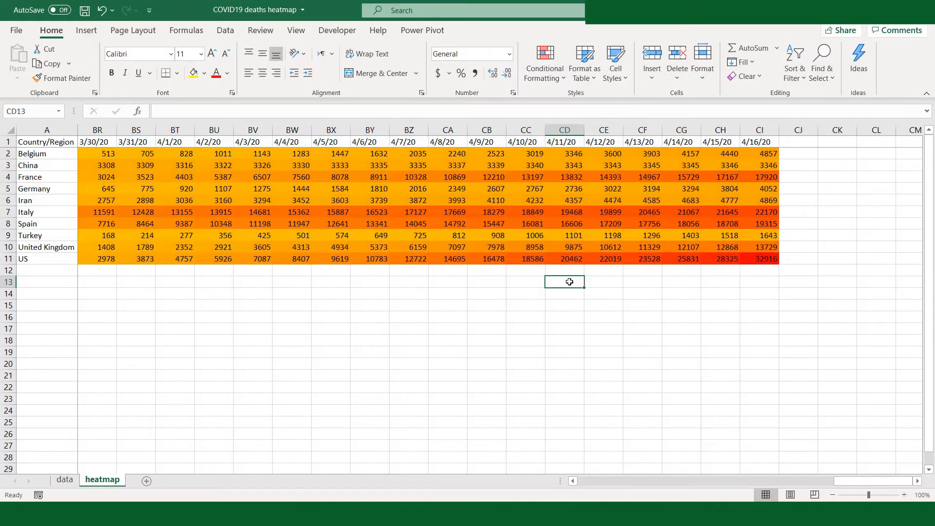
key(Left)
key(Left)
key(Left)
key(Left)
key(Left)
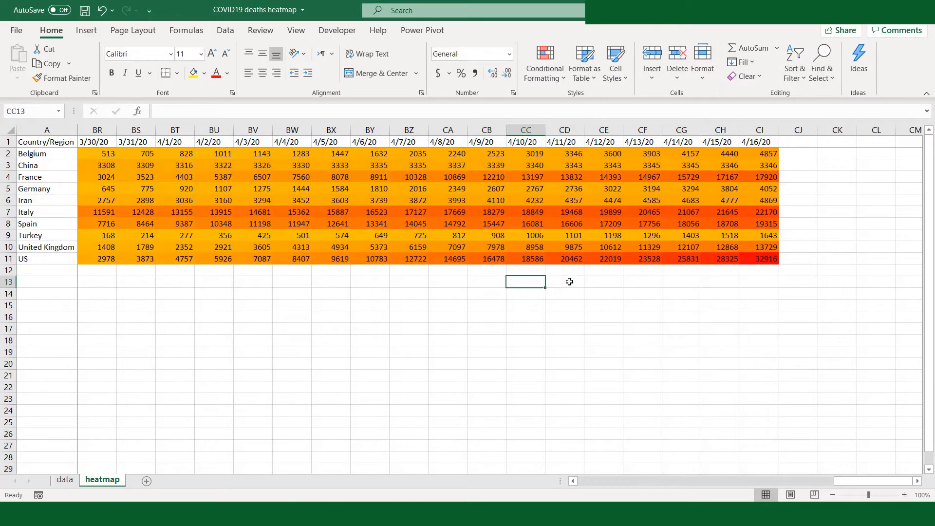
key(Left)
key(Left)
key(Left)
key(Left)
key(Left)
key(Left)
key(Left)
key(Left)
key(Left)
key(Left)
key(Left)
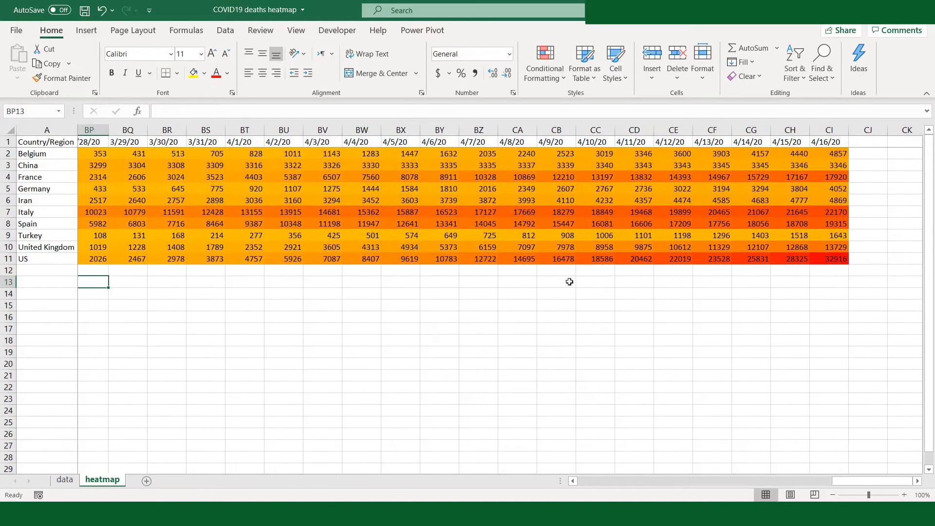
- Select all country values in B2:CI11 and open the Format Cells settings for them
key(ctrl+Home)
key(shift+Down)
key(shift+Down)
key(shift+Down)
key(shift+Down)
key(shift+Down)
key(shift+Down)
key(shift+Down)
key(shift+Down)
key(shift+Down)
key(shift+Right)
key(shift+Right)
key(shift+Right)
key(shift+Right)
key(shift+Right)
key(shift+Right)
key(shift+Right)
key(shift+Right)
key(shift+Right)
key(shift+Right)
key(shift+Right)
key(shift+Right)
key(shift+Right)
key(shift+Right)
key(shift+Right)
key(shift+Right)
key(shift+Right)
key(shift+Right)
key(shift+Right)
key(shift+Right)
key(shift+Right)
key(shift+Right)
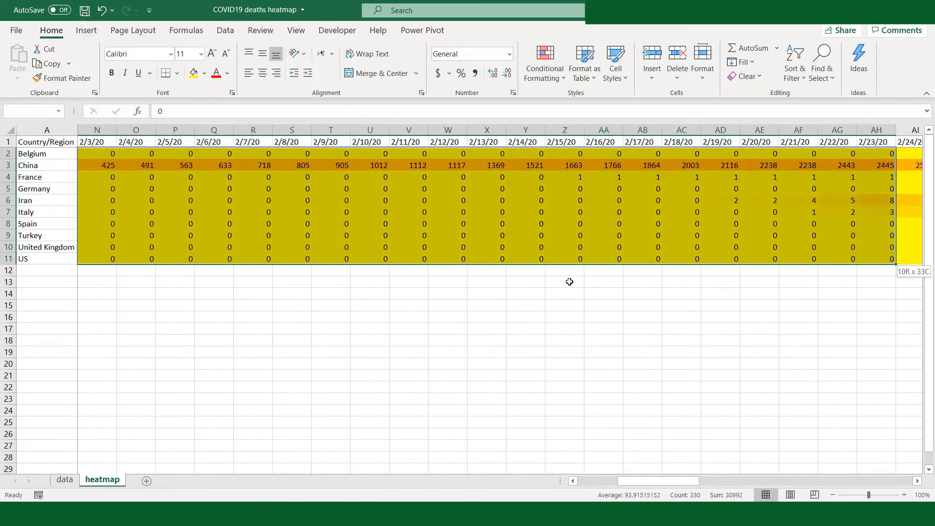
key(shift+Right)
key(shift+Right)
key(shift+Right)
key(shift+Right)
key(shift+Right)
key(shift+Right)
key(shift+Right)
key(shift+Right)
key(shift+Right)
key(shift+Right)
key(shift+Right)
key(shift+Right)
key(shift+Right)
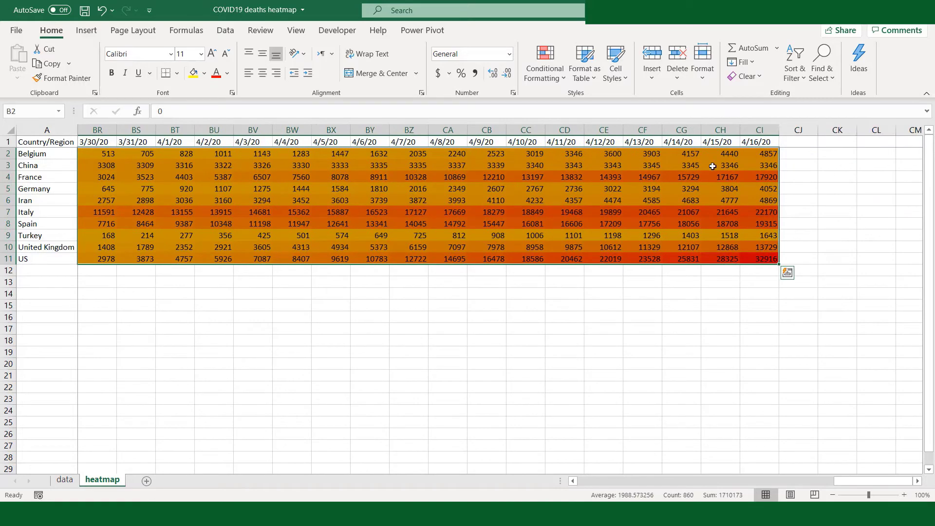
right_click(712, 167)
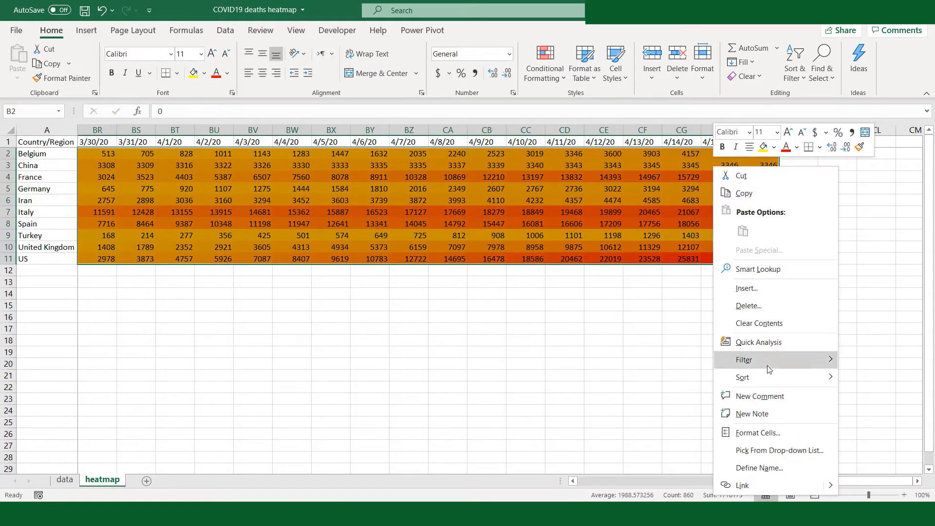
click(758, 434)
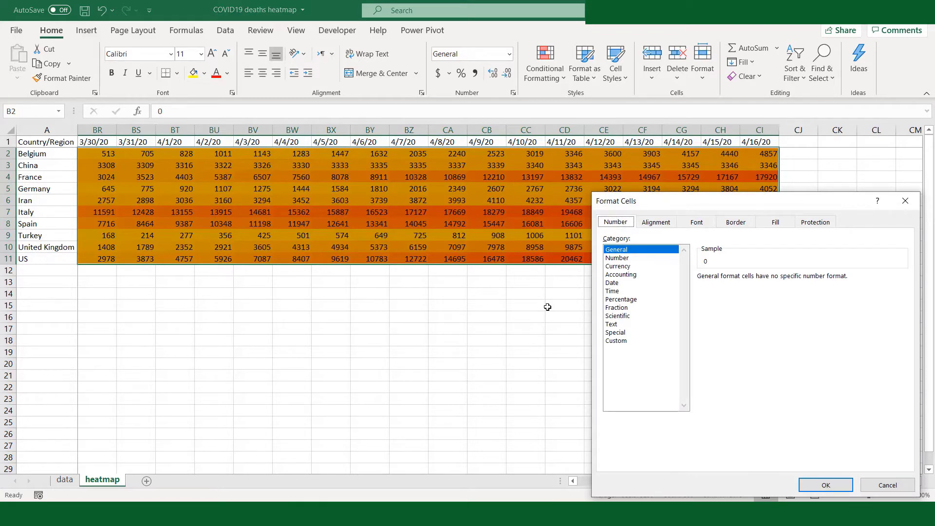
- Add medium solid borders in the automatic color to all outer and inner edges of the selected heatmap cells
click(737, 222)
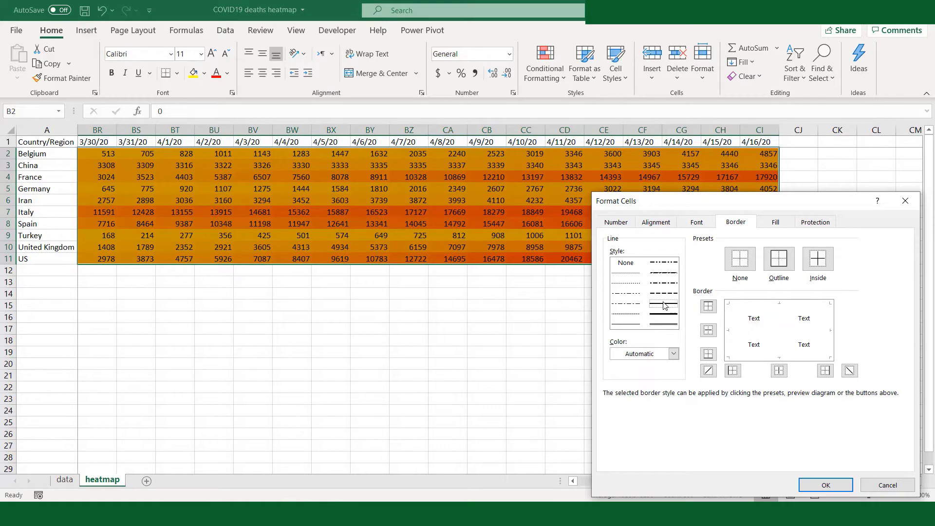
click(776, 331)
click(779, 321)
click(741, 306)
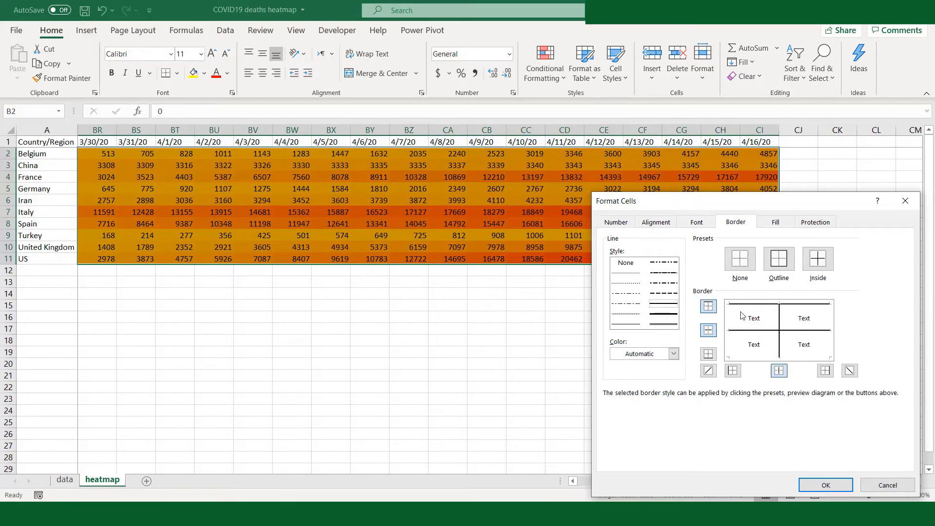
click(731, 325)
click(733, 355)
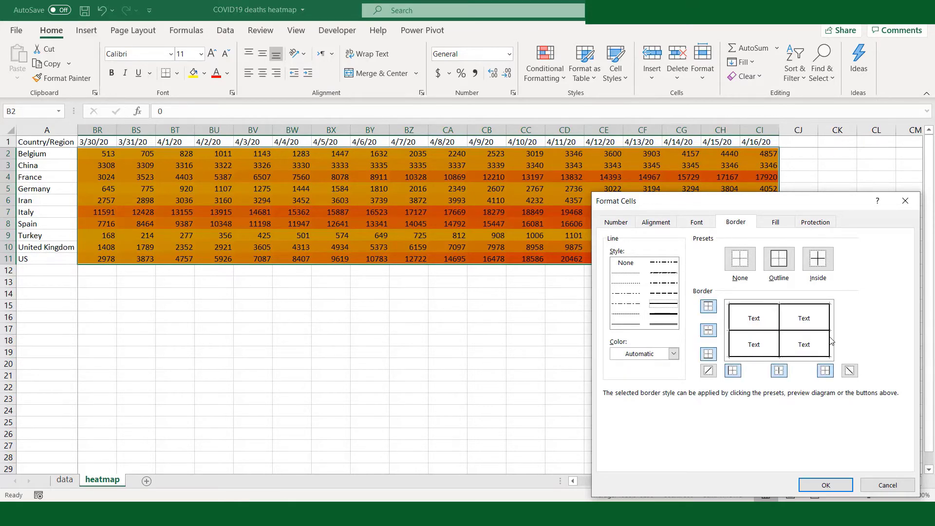
click(825, 485)
- Examine the bordered heatmap cells in the 4/13/20 column, moving through the country rows
click(632, 217)
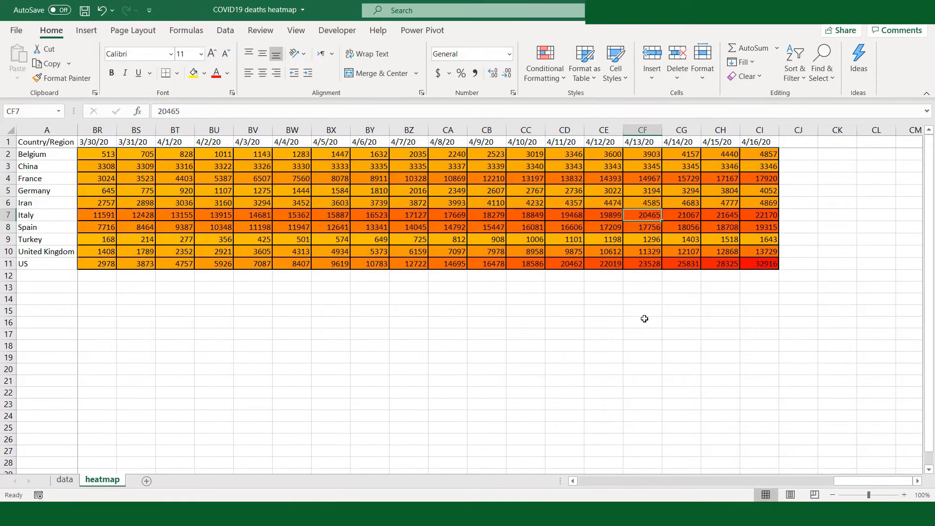
key(Down)
key(Down)
key(Down)
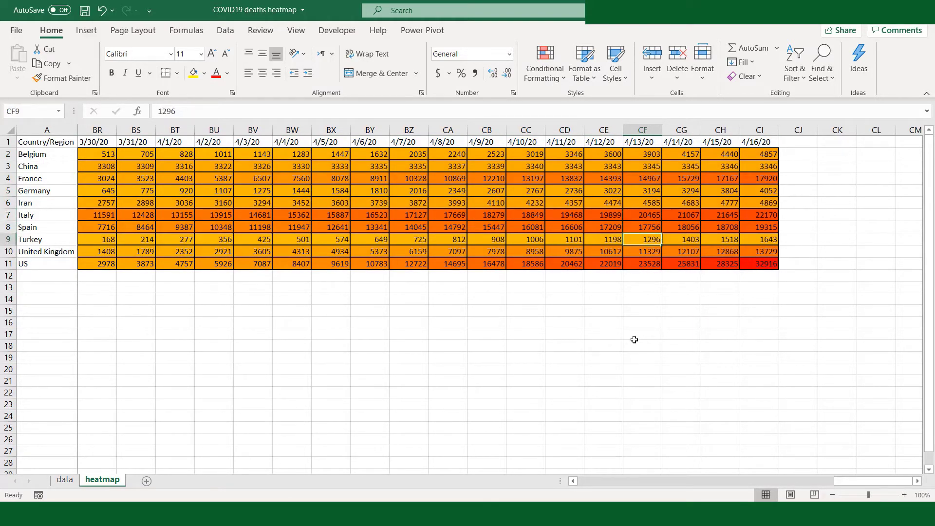
key(Up)
key(Up)
key(Up)
key(Up)
key(Up)
key(Up)
key(Up)
key(Up)
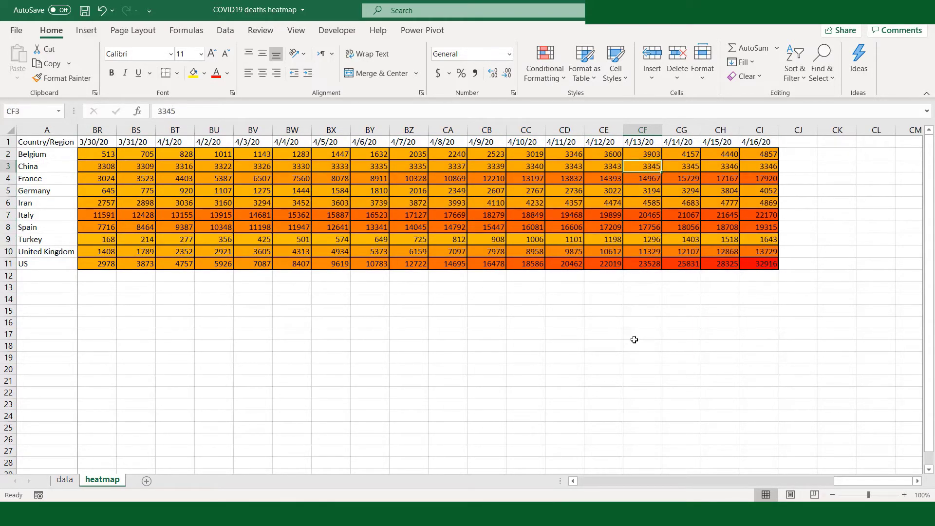
- Select the heatmap values from CI2 back to B11 and open the Format Cells settings for them
key(Right)
key(Right)
key(Right)
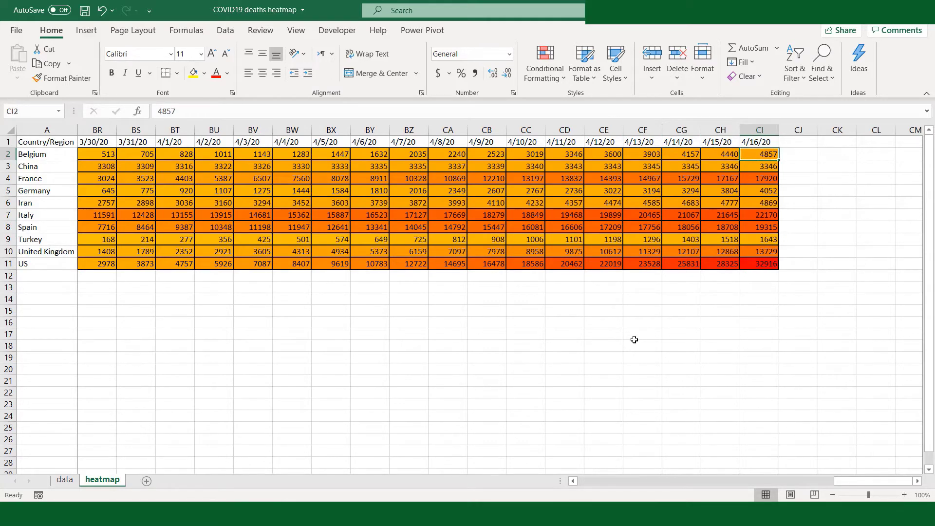
key(shift+Down)
key(shift+Down)
key(shift+Down)
key(shift+Down)
key(shift+Down)
key(shift+Down)
key(shift+Down)
key(shift+Down)
key(shift+Down)
key(shift+Left)
key(shift+Left)
key(shift+Left)
key(shift+Left)
key(shift+Left)
key(shift+Left)
key(shift+Left)
key(shift+Left)
key(shift+Left)
key(shift+Left)
key(shift+Left)
key(shift+Left)
key(shift+Left)
key(shift+Left)
key(shift+Left)
key(shift+Left)
key(shift+Left)
key(shift+Left)
key(shift+Left)
key(shift+Left)
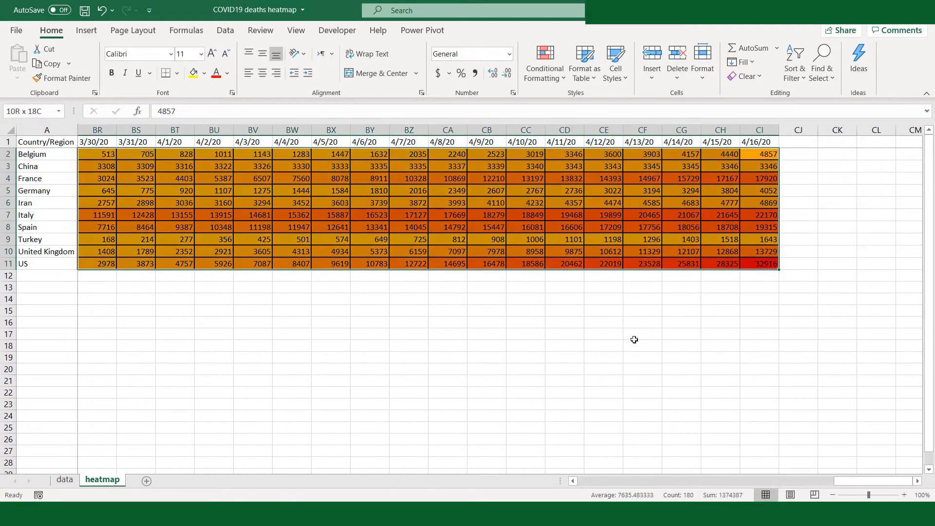
key(shift+Left)
key(shift+Left)
key(shift+Left)
key(shift+Left)
key(shift+Left)
key(shift+Left)
key(shift+Left)
key(shift+Left)
key(shift+Left)
key(shift+Left)
key(shift+Left)
key(shift+Left)
key(shift+Left)
key(shift+Left)
key(shift+Left)
key(shift+Left)
key(shift+Left)
key(shift+Left)
key(shift+Left)
key(shift+Left)
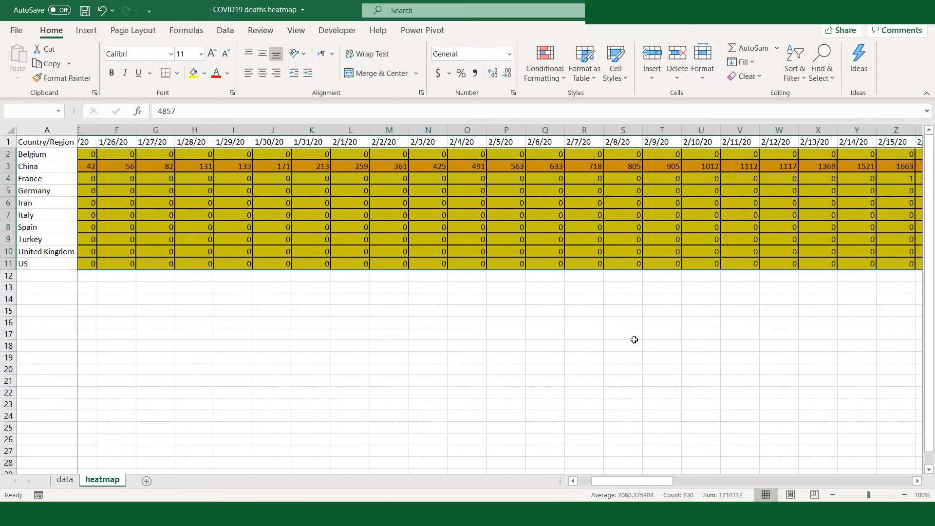
right_click(452, 190)
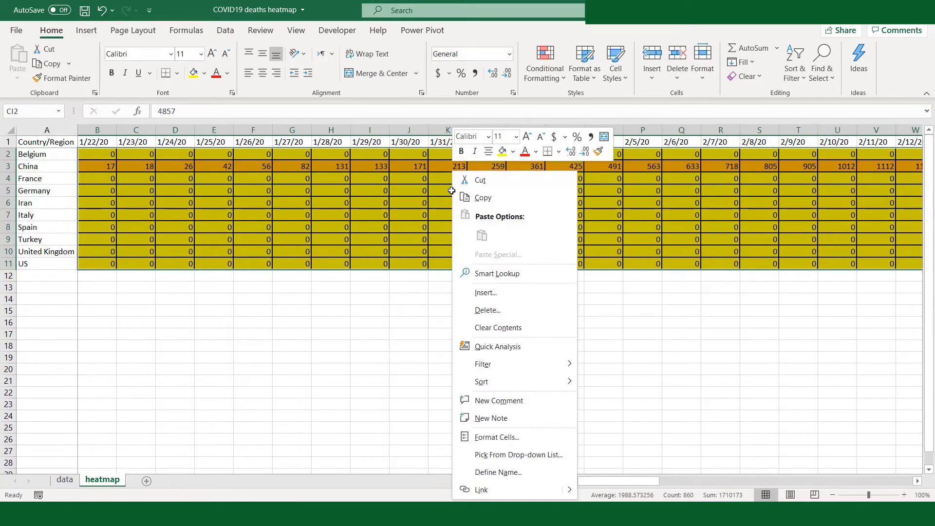
click(504, 436)
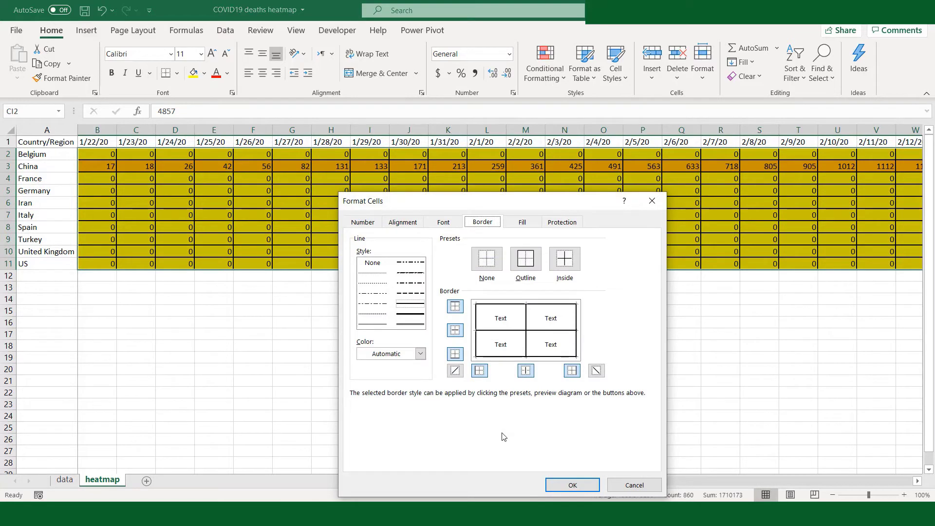
- Recolor the inner borders and right edge of the selected heatmap cells to White, Background 1
click(420, 354)
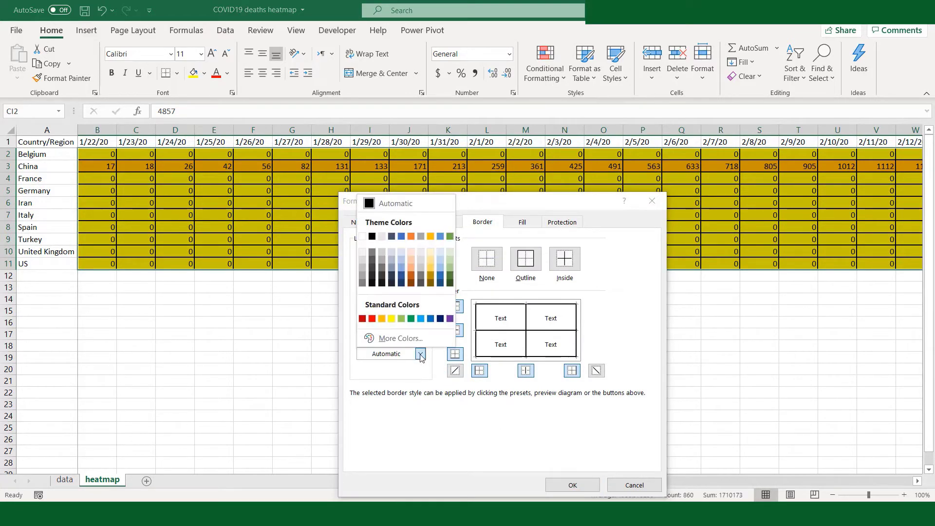
click(362, 236)
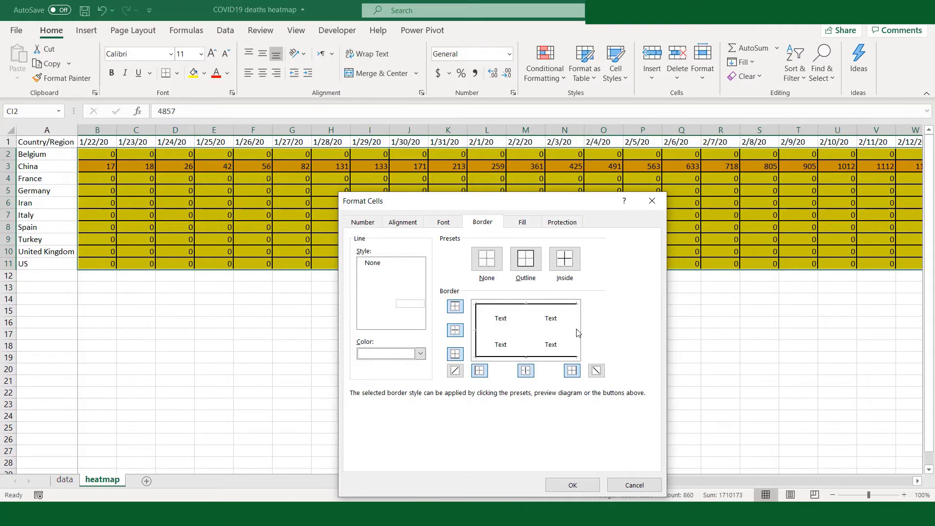
click(570, 486)
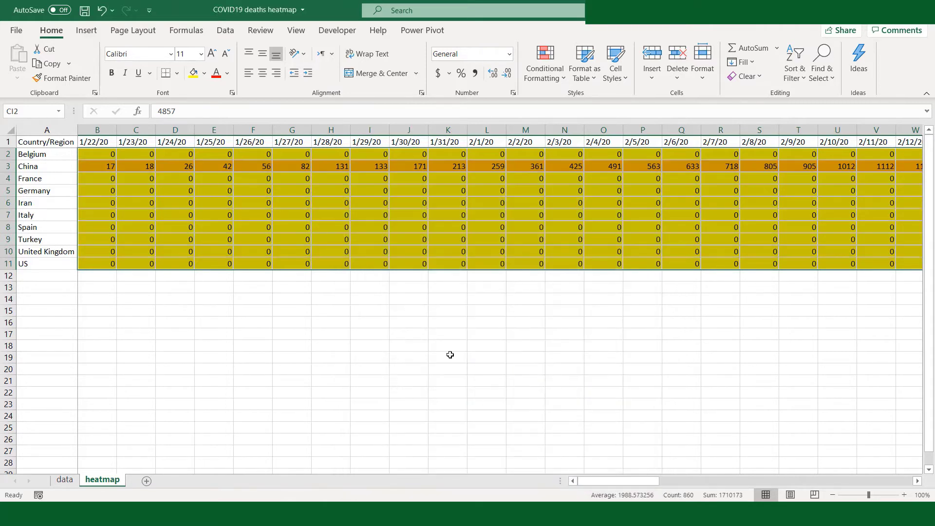
click(371, 230)
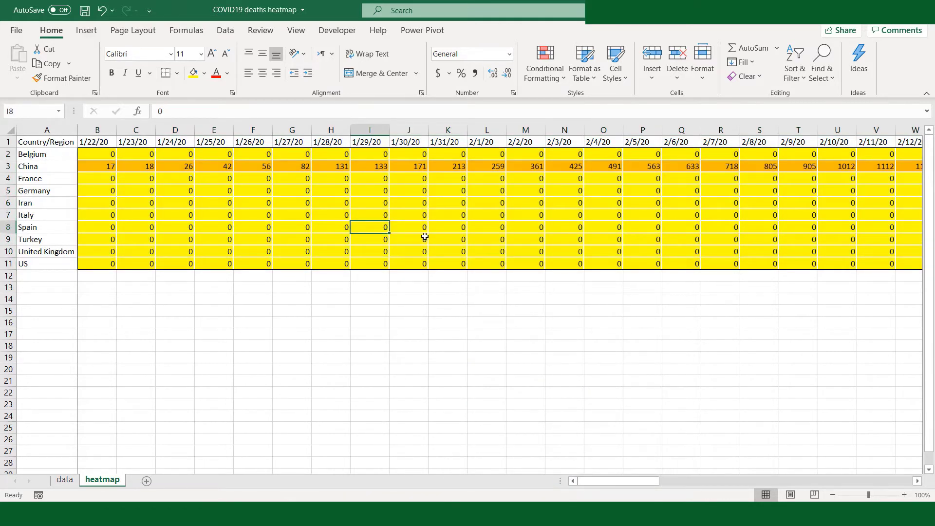
- Format the Country/Region header and country names in A1:A11 with a dark blue fill and white font
key(Left)
key(Left)
key(Left)
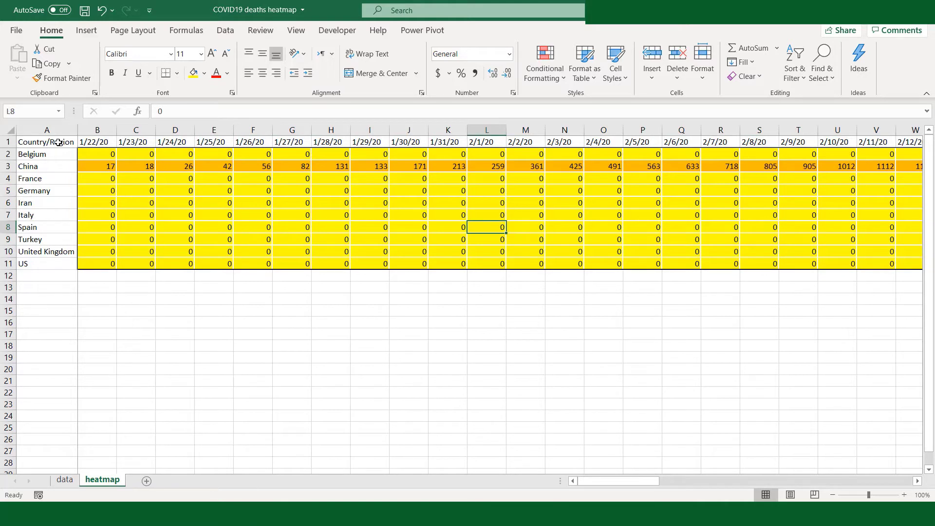
drag(58, 142, 53, 263)
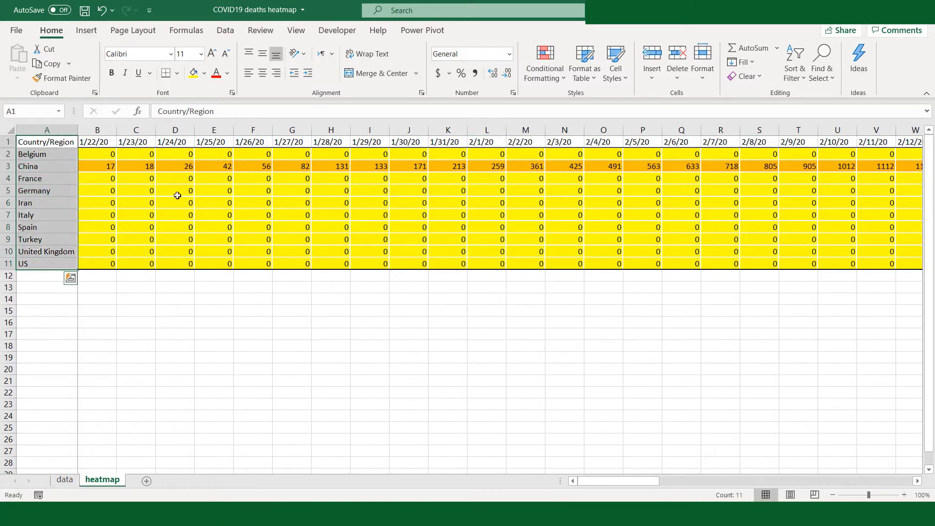
click(205, 74)
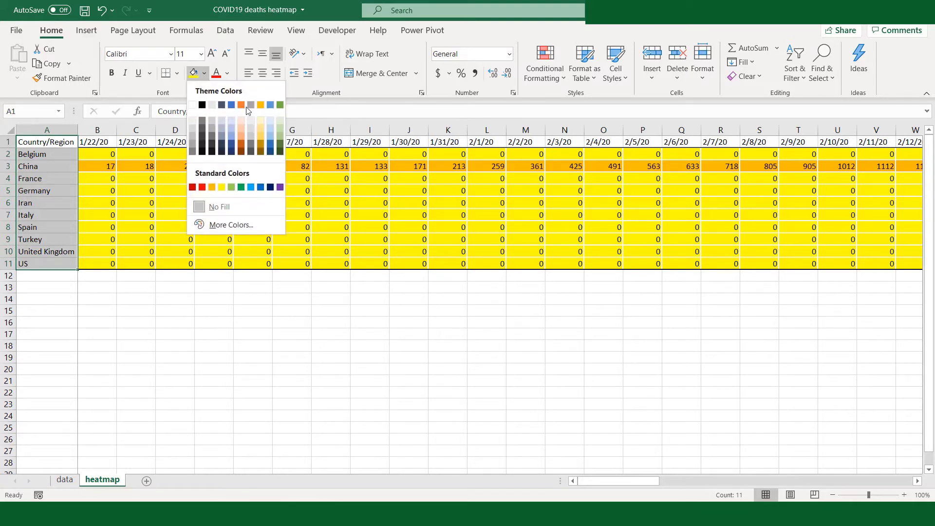
click(270, 146)
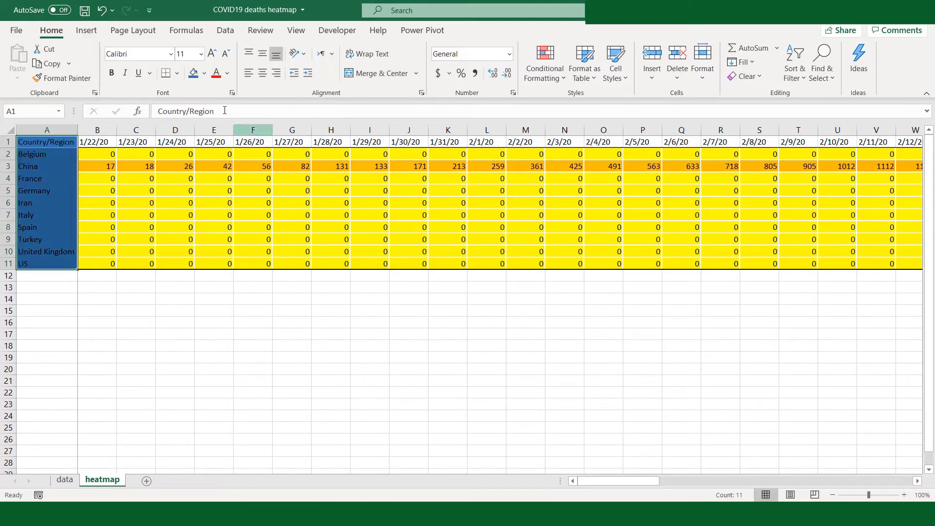
click(227, 73)
click(220, 119)
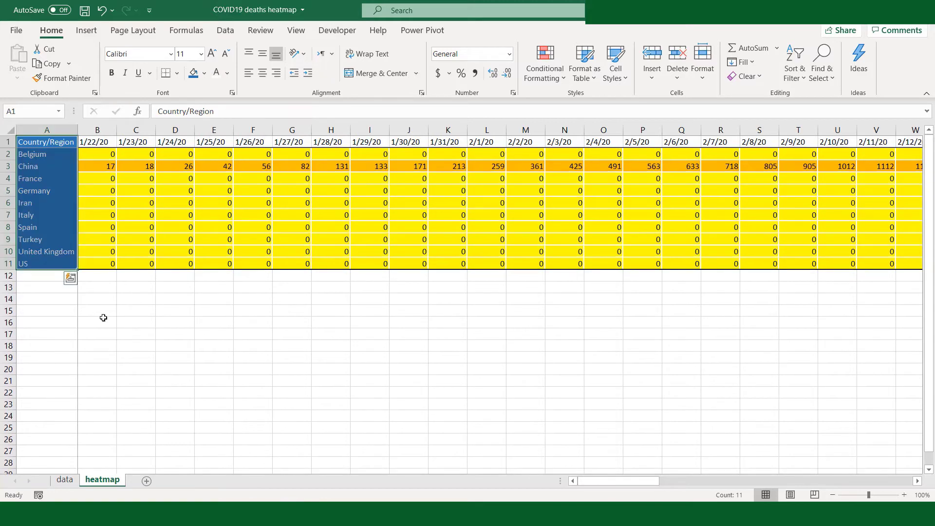
click(103, 317)
- Apply the same dark blue fill and white font to the date headers in B1:CI1
click(106, 141)
key(ctrl+shift+Right)
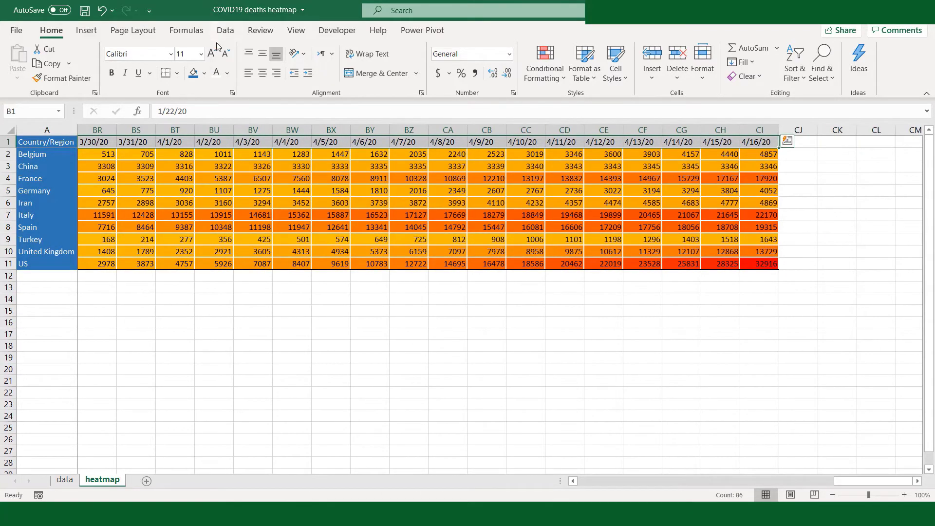
click(193, 73)
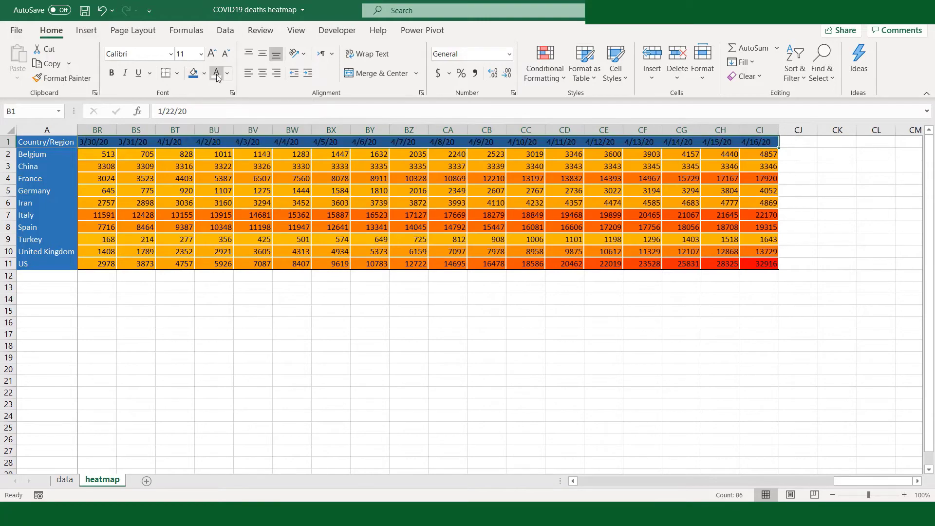
click(208, 329)
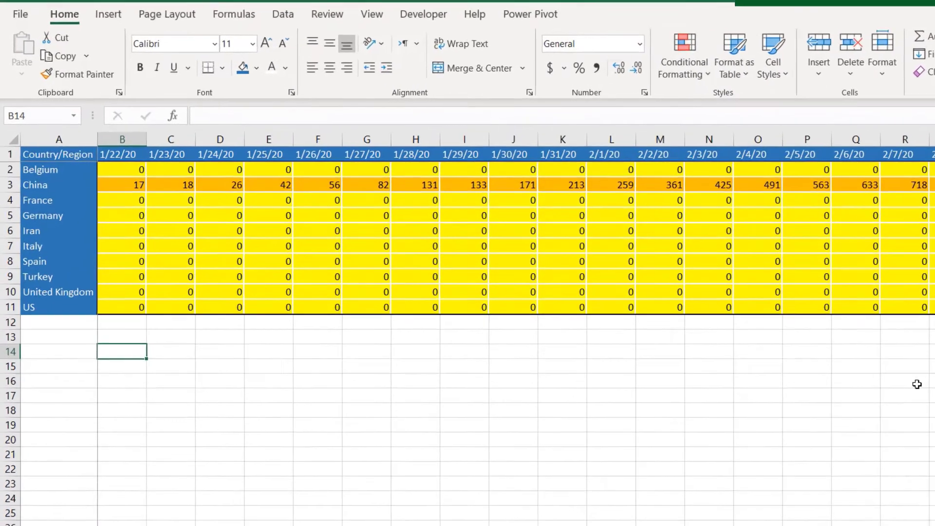
- Examine the heatmap across the dates from 1/22/20 to 4/16/20, comparing how the countries' death counts and shading develop
key(Right)
key(Right)
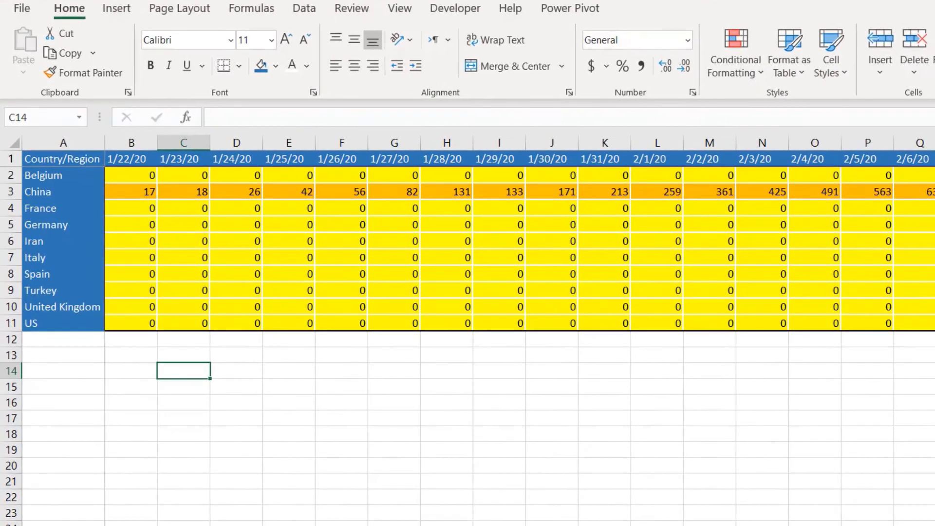
key(Right)
key(Right)
key(Right)
key(Right)
key(Right)
key(Right)
key(Right)
key(Right)
key(Right)
key(Right)
key(Right)
key(Right)
key(Right)
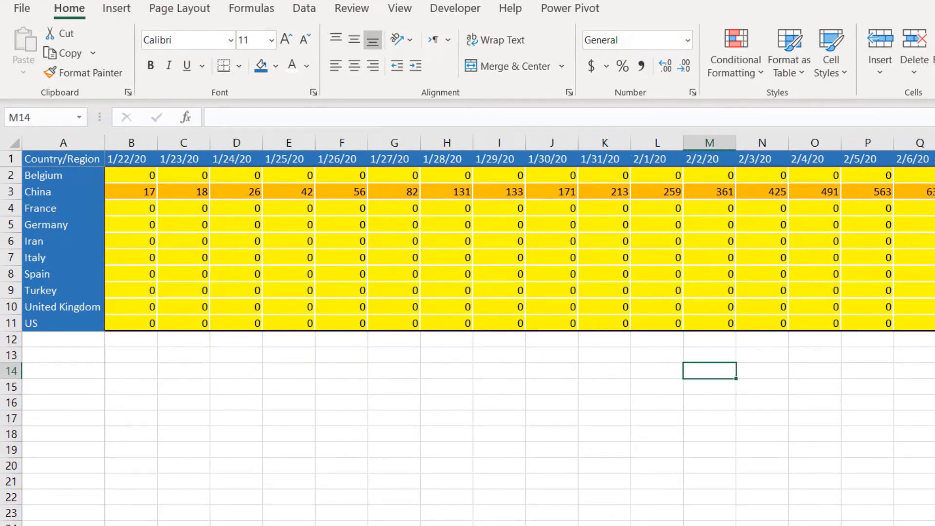
key(Right)
key(Right)
key(Right)
key(Right)
key(Right)
key(Right)
key(Right)
key(Right)
key(Right)
key(Right)
key(Right)
key(Right)
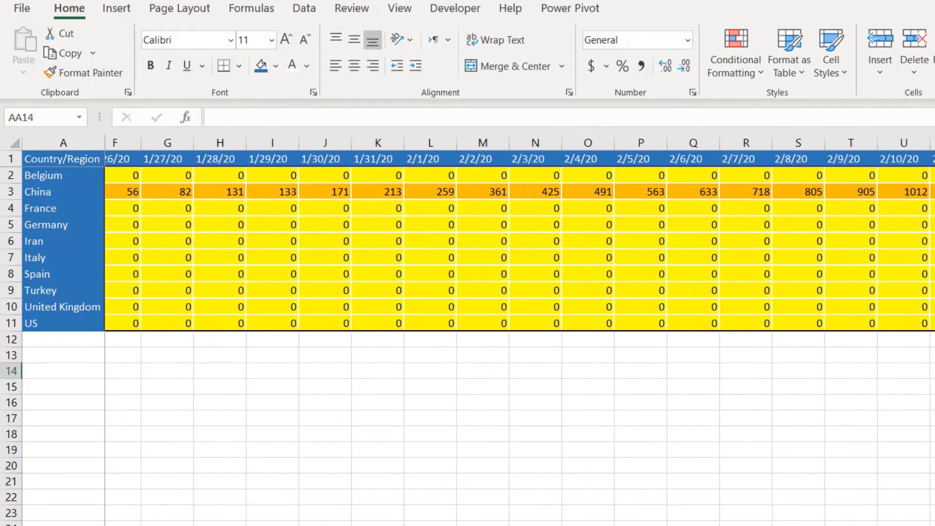
key(Right)
key(Right)
key(Right)
key(Right)
key(Right)
key(Right)
key(Right)
key(Right)
key(Right)
key(Right)
key(Right)
key(Right)
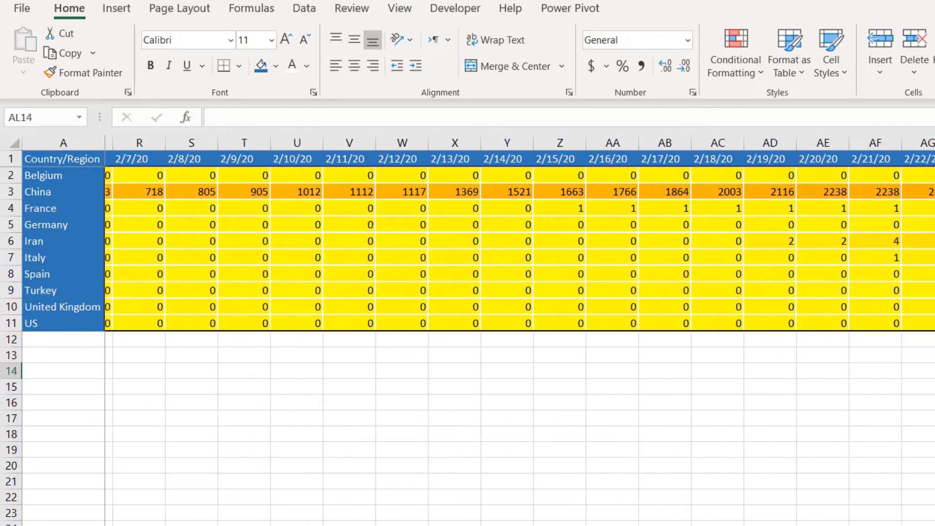
key(Right)
key(Right)
key(Right)
key(Right)
key(Right)
key(Right)
key(Right)
key(Right)
key(Right)
key(Right)
key(Right)
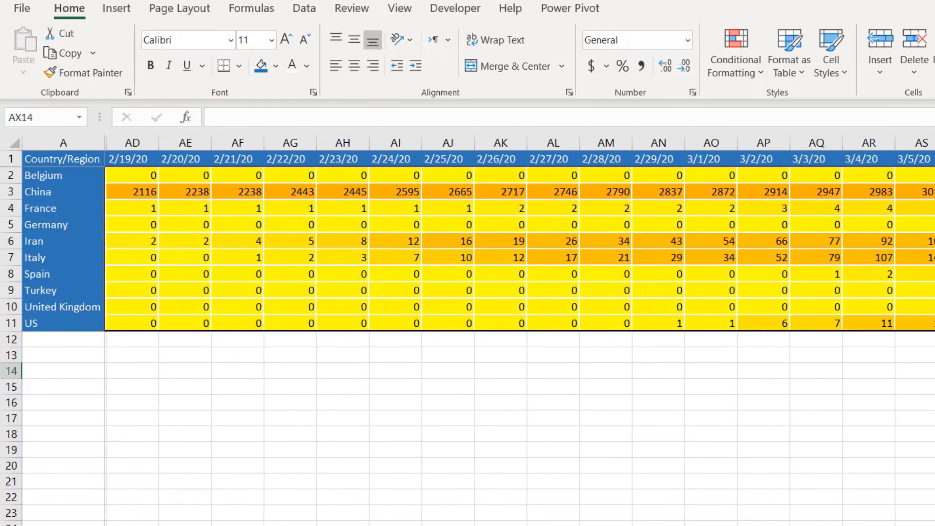
key(Right)
key(Right)
key(Right)
key(Right)
key(Right)
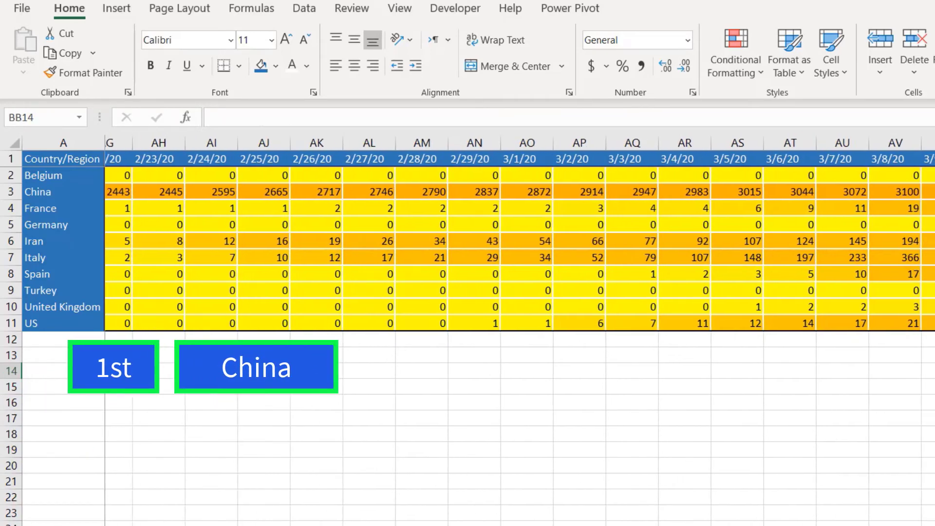
key(Right)
key(Right)
key(Right)
key(Right)
key(Right)
key(Right)
key(Right)
key(Right)
key(Right)
key(Right)
key(Right)
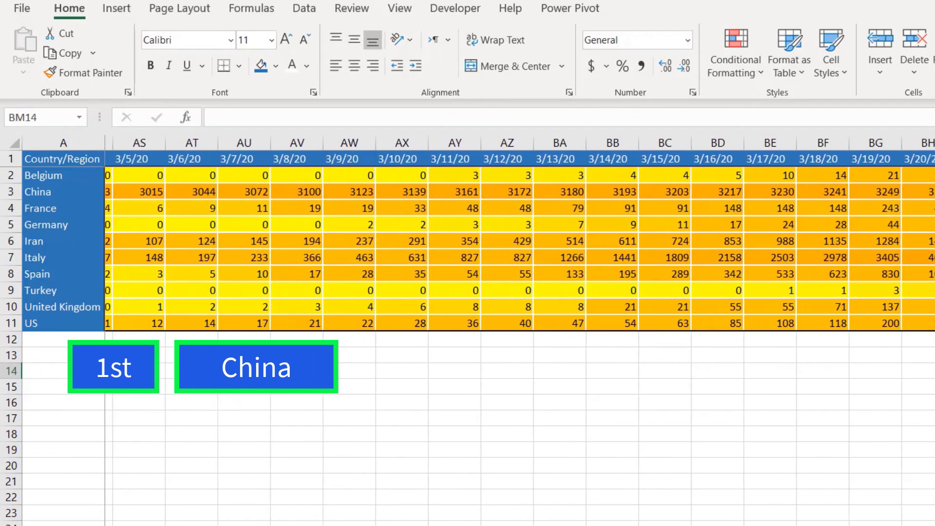
key(Right)
key(Right)
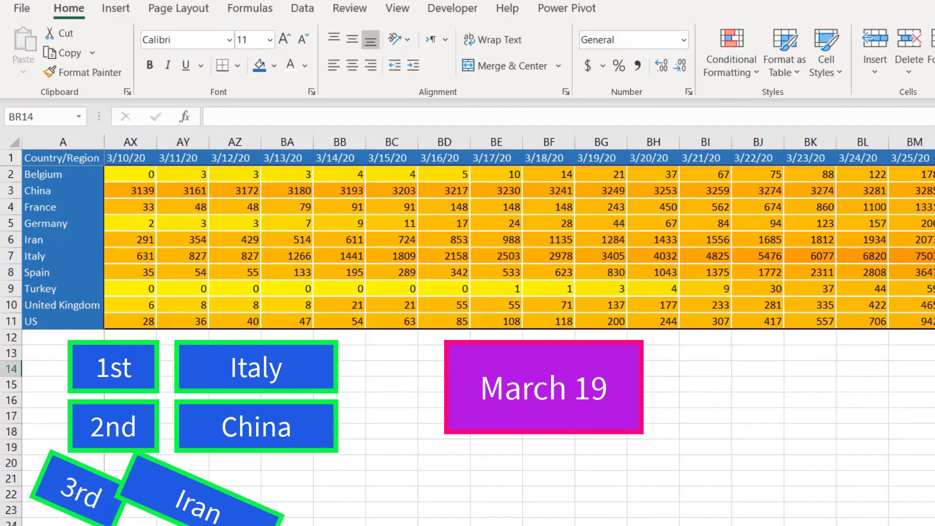
key(Right)
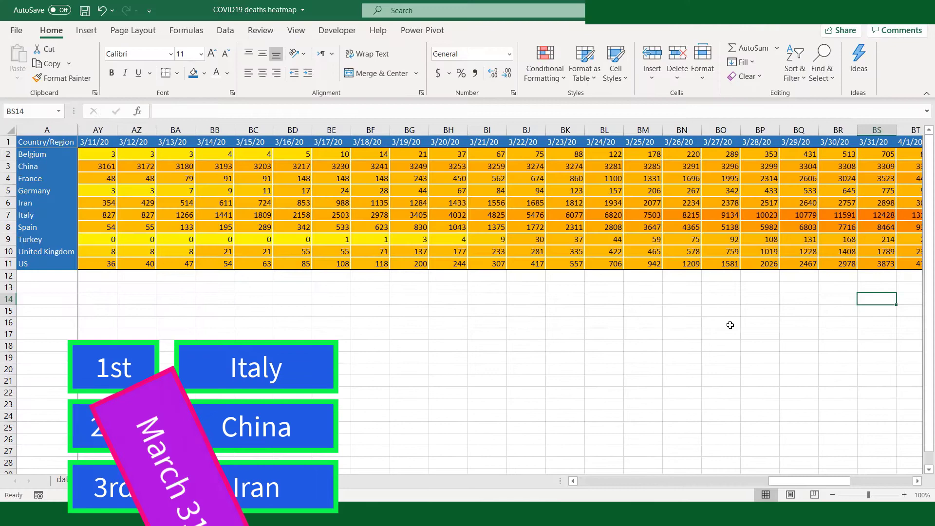
key(Right)
key(Right)
key(Right)
key(Right)
key(Right)
key(Right)
key(Right)
key(Right)
key(Right)
key(Right)
key(Right)
key(Right)
key(Right)
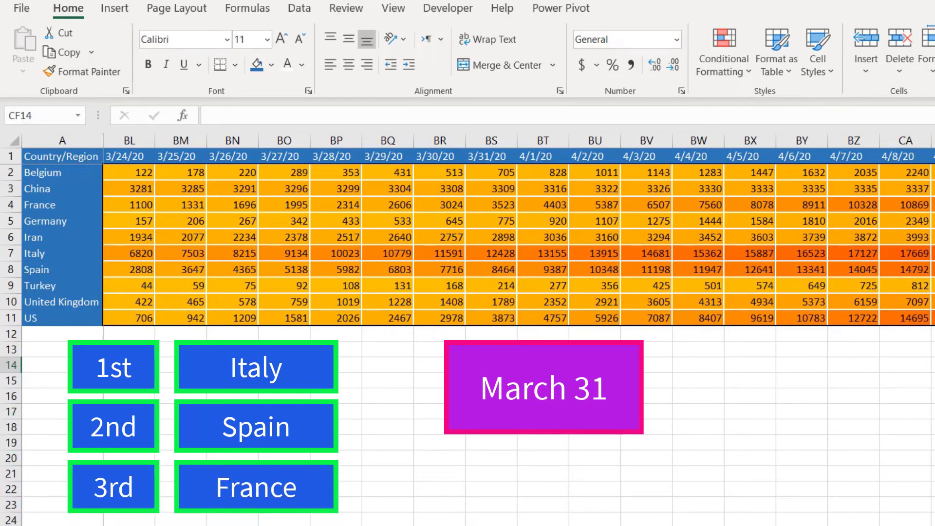
key(Right)
key(Right)
key(Right)
key(Right)
key(Right)
key(Right)
key(Right)
key(Right)
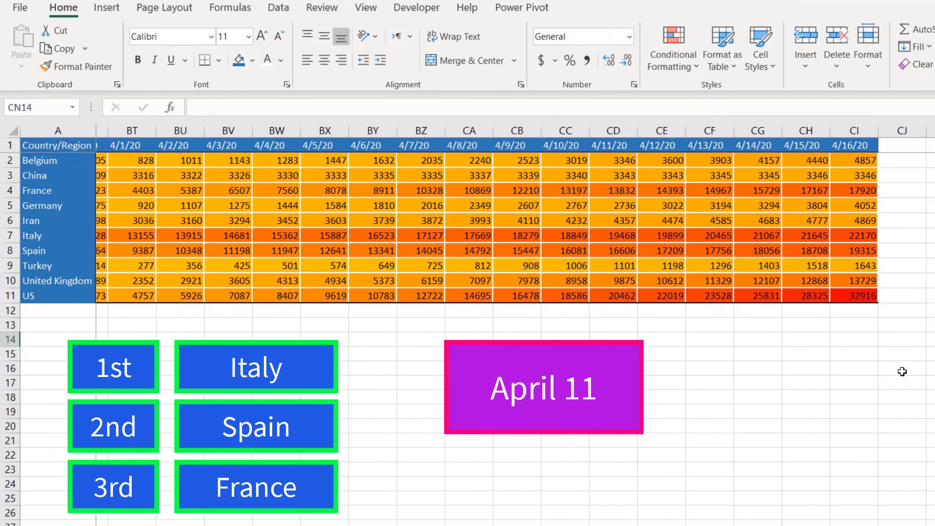
key(Right)
key(Right)
key(Right)
key(Right)
key(Right)
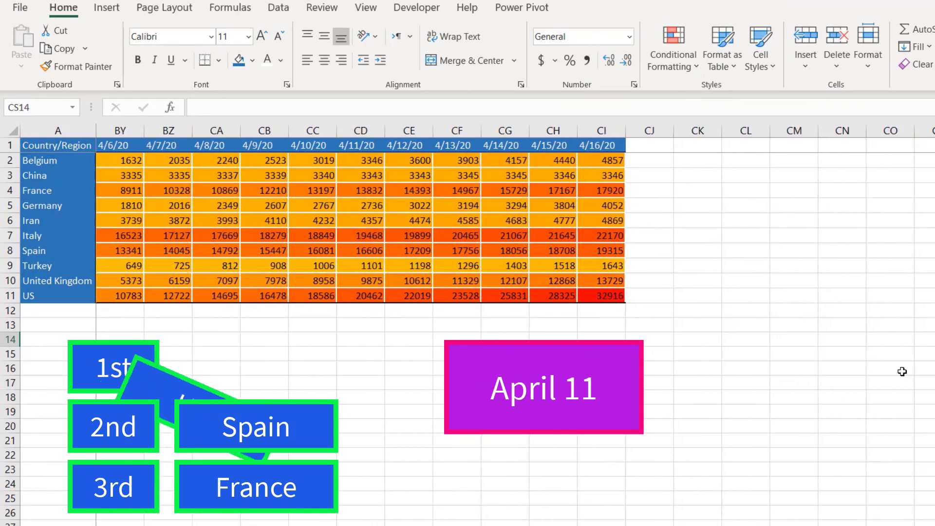